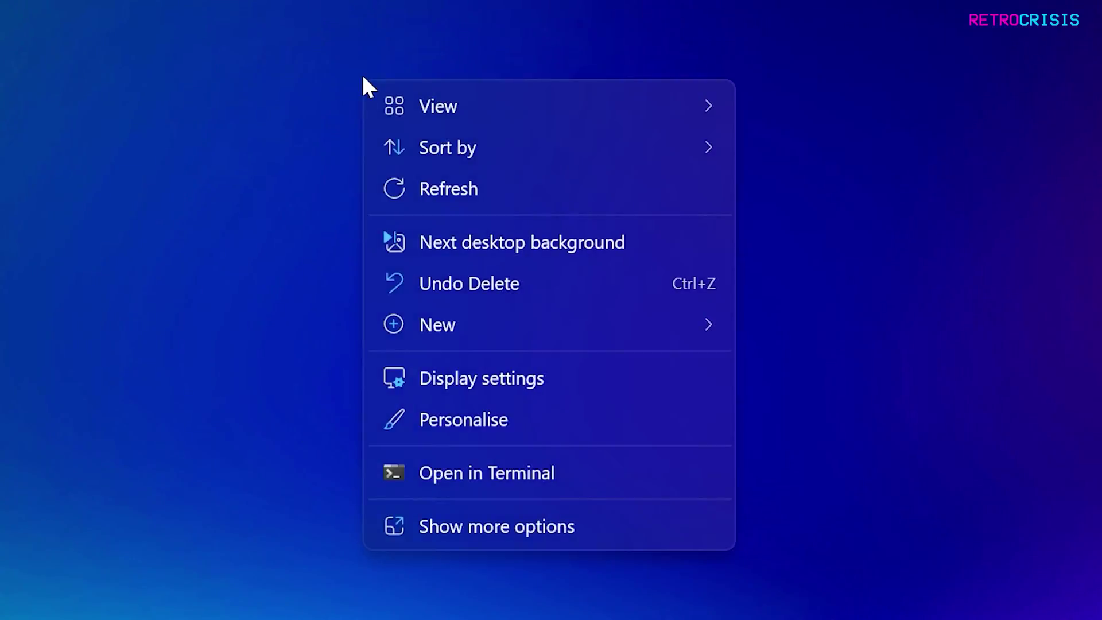
Open the Windows display settings and select display 2 to view its options.
left_click(516, 393)
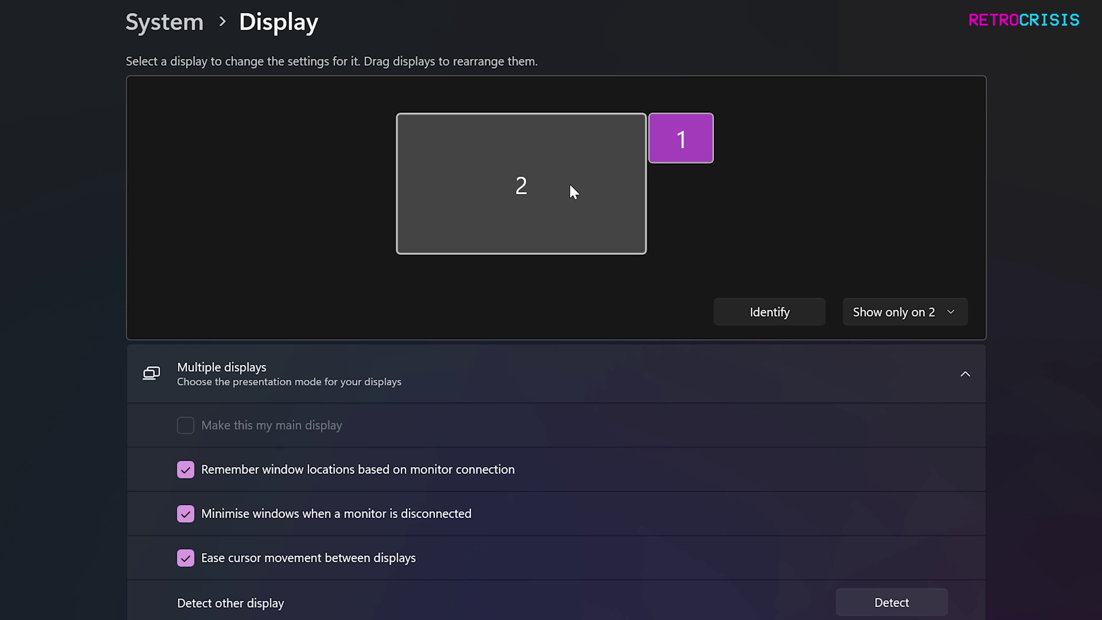
left_click(572, 191)
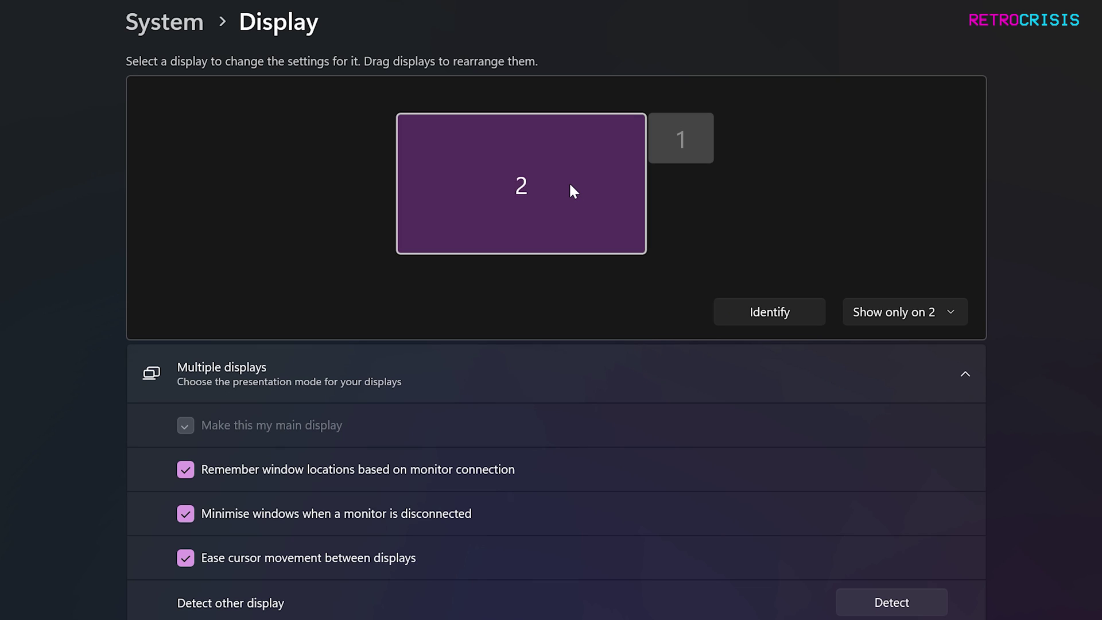
scroll(551, 212, "down", 5)
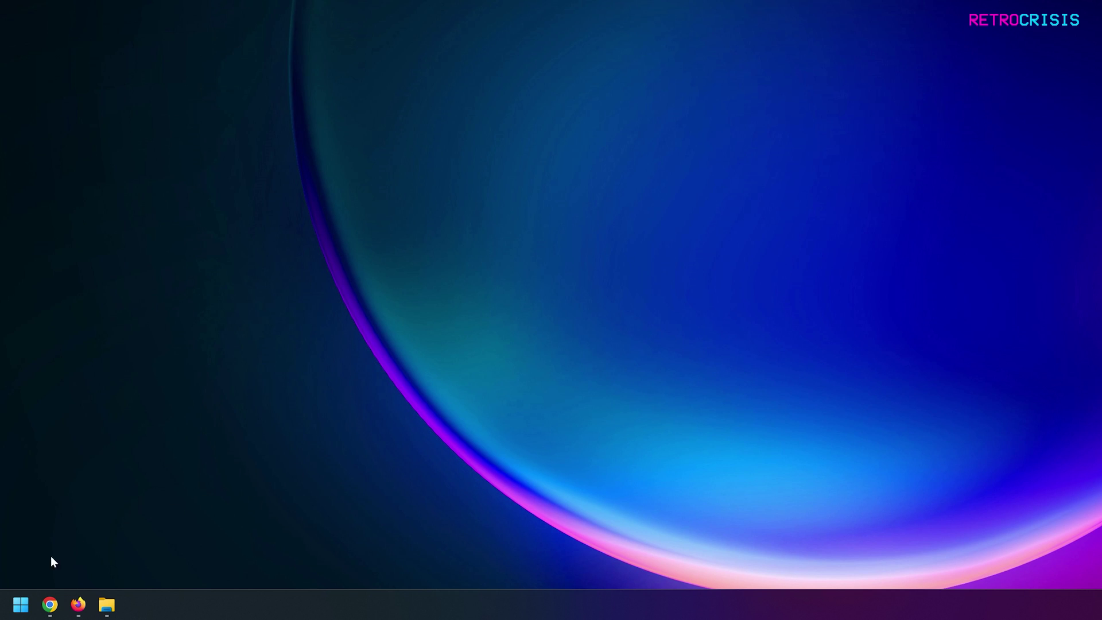
Search the installed apps for "STORE" and launch the Microsoft Store.
left_click(23, 605)
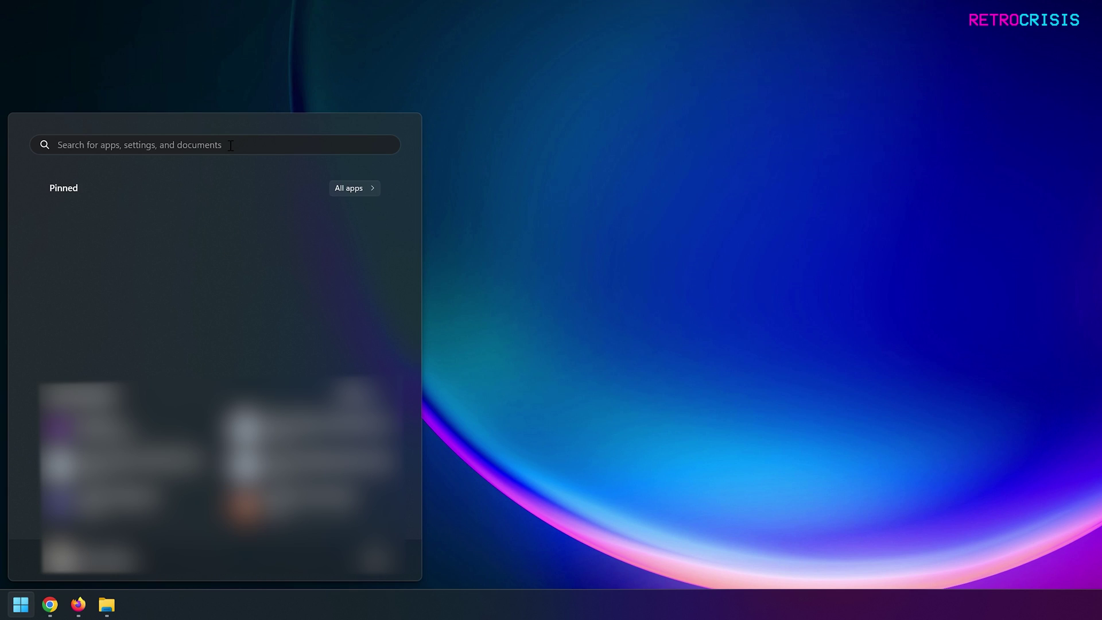
left_click(230, 145)
type("STORE")
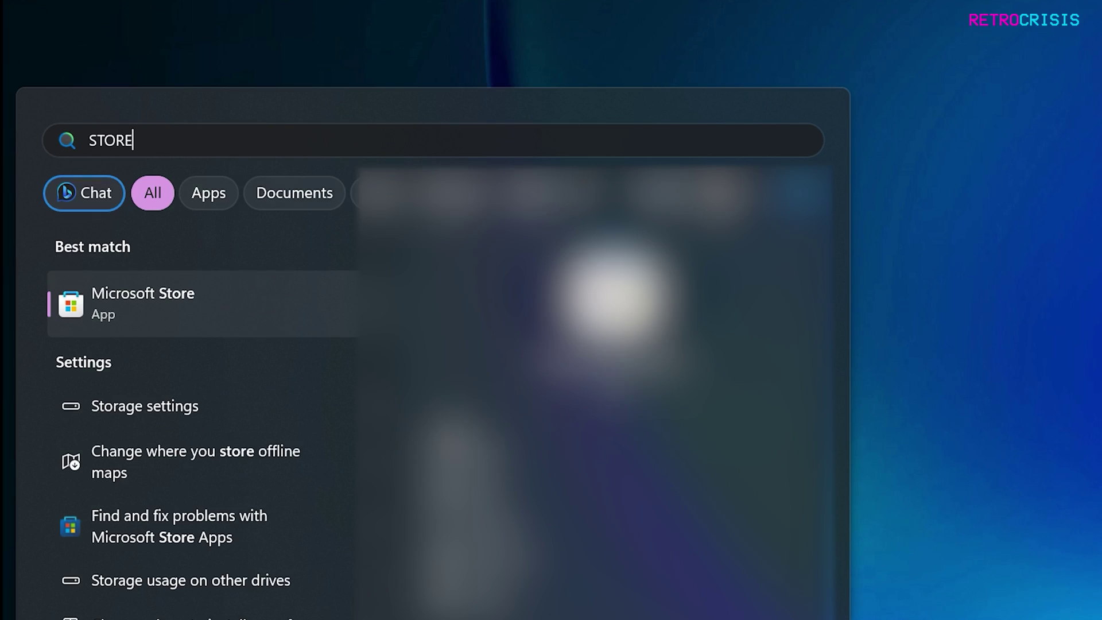
left_click(143, 315)
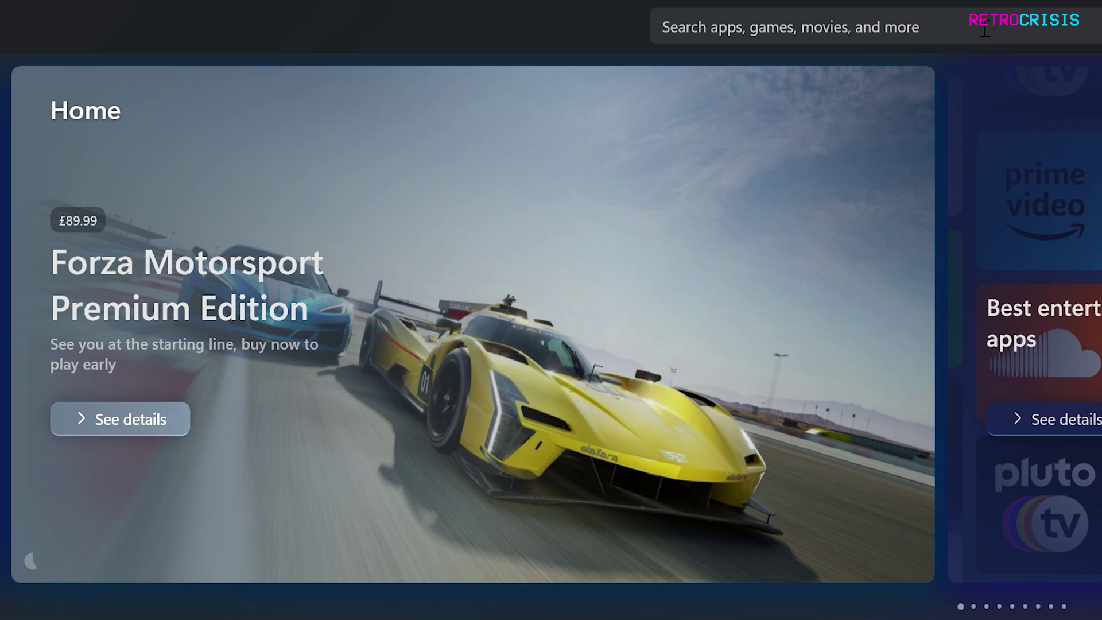
Search the store for "hdr" and open the Windows HDR Calibration app.
left_click(595, 14)
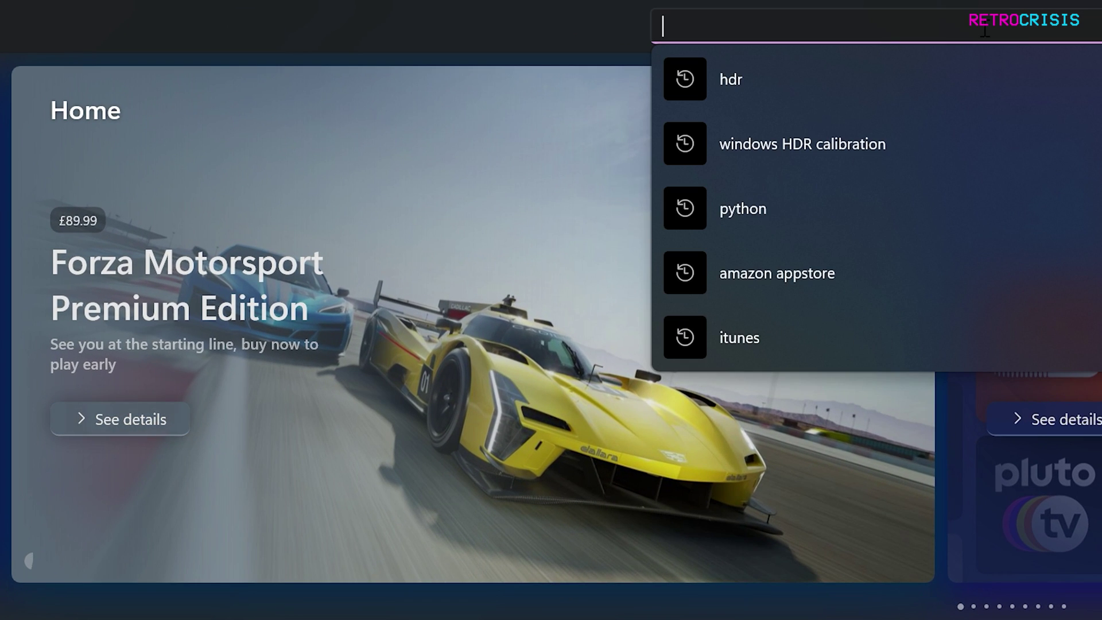
type("hdr")
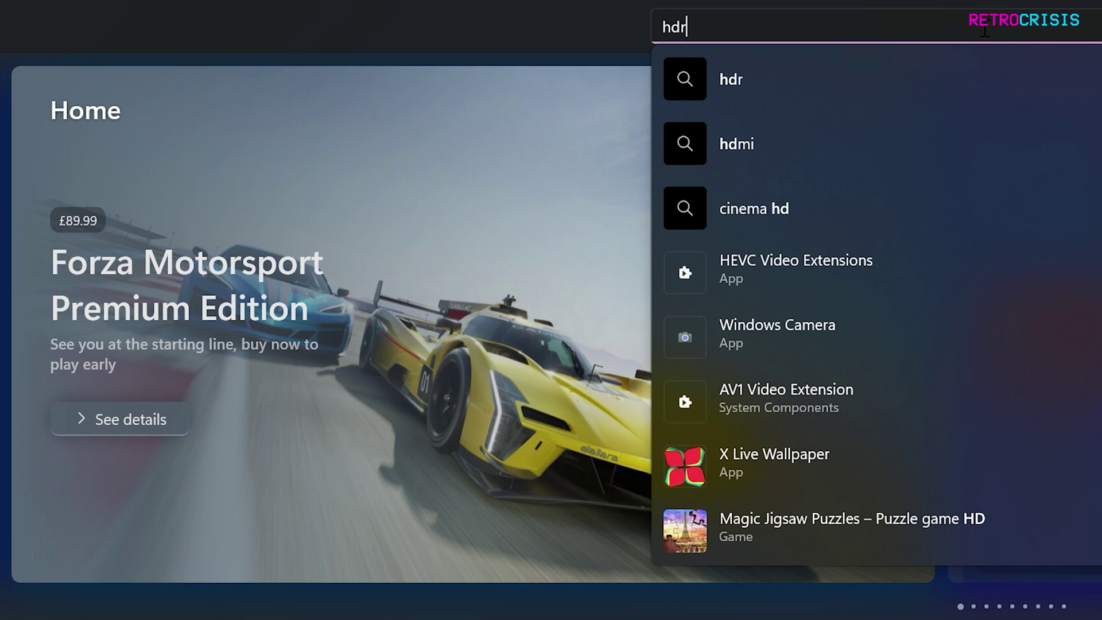
key("Return")
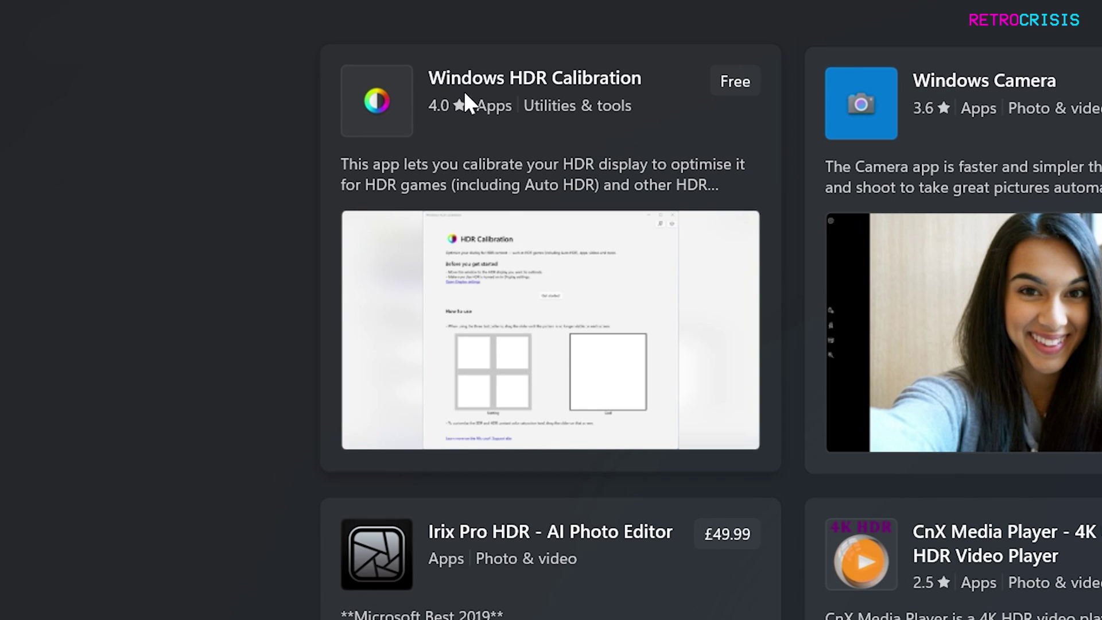
mouse_move(457, 94)
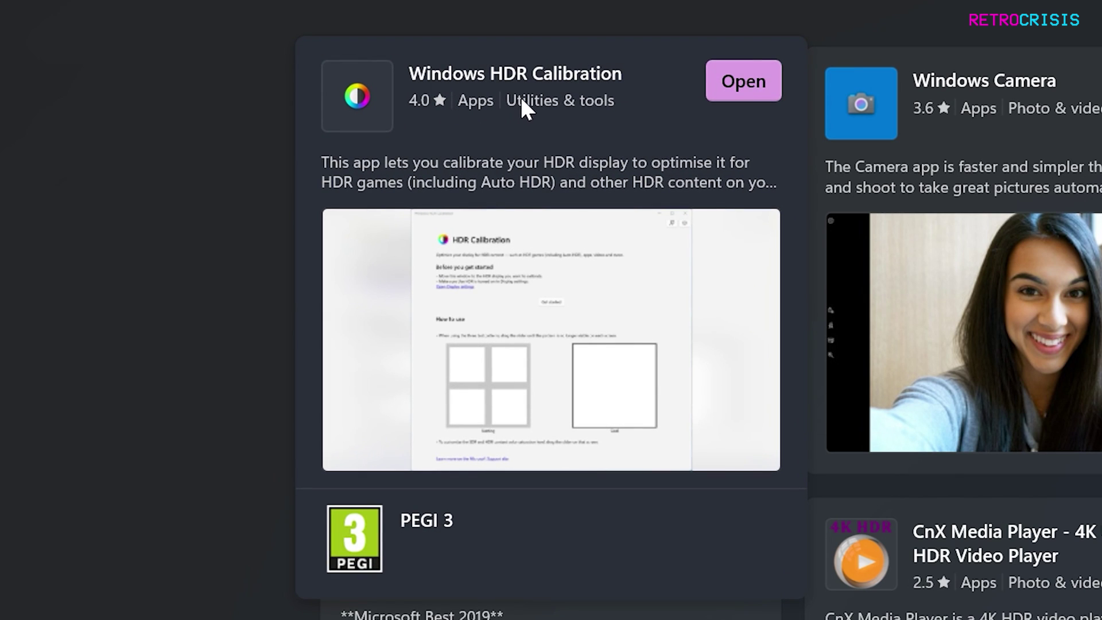
left_click(724, 96)
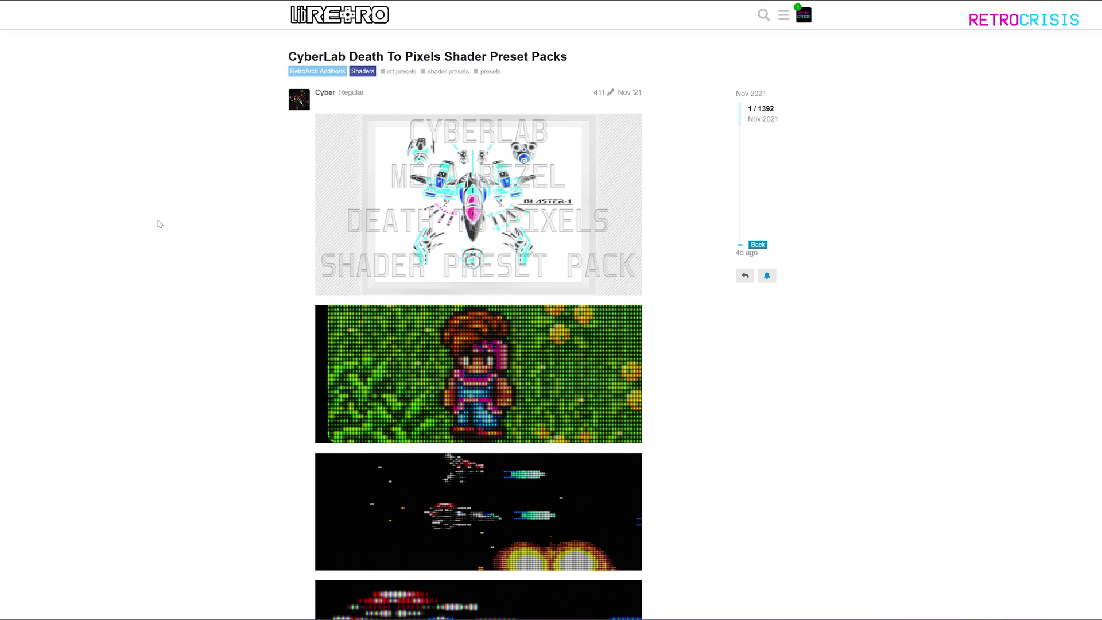
In the CyberLab Death To Pixels forum thread, open the CyberLab Megatron Death To Pixels 4K HDR Shader Preset Pack 07-10-23 download link.
scroll(160, 224, "down", 10)
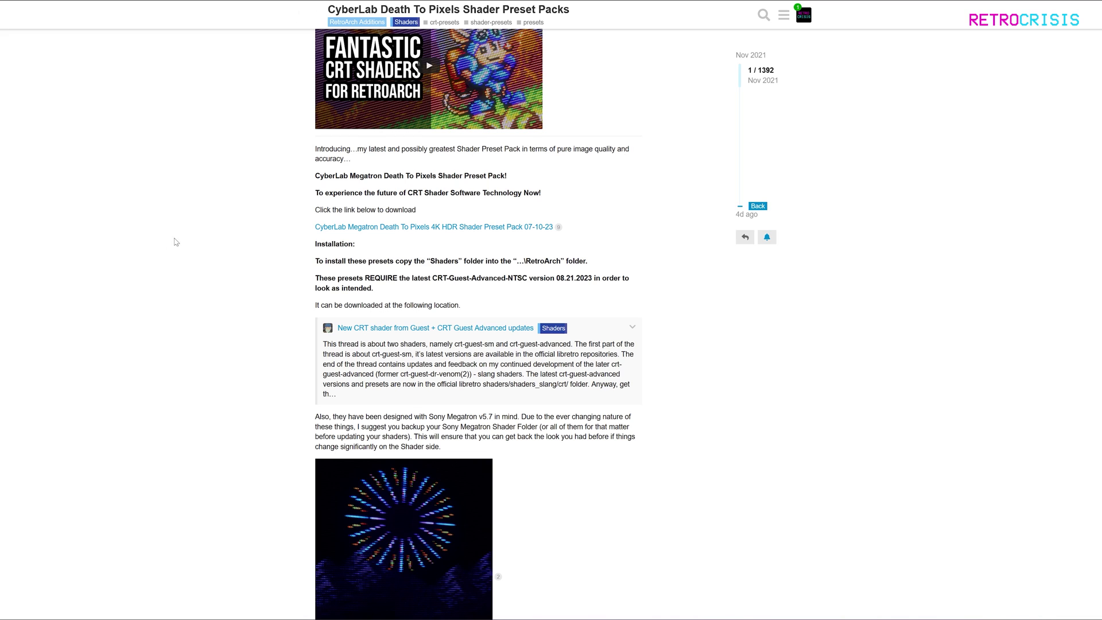
left_click_drag(315, 176, 516, 179)
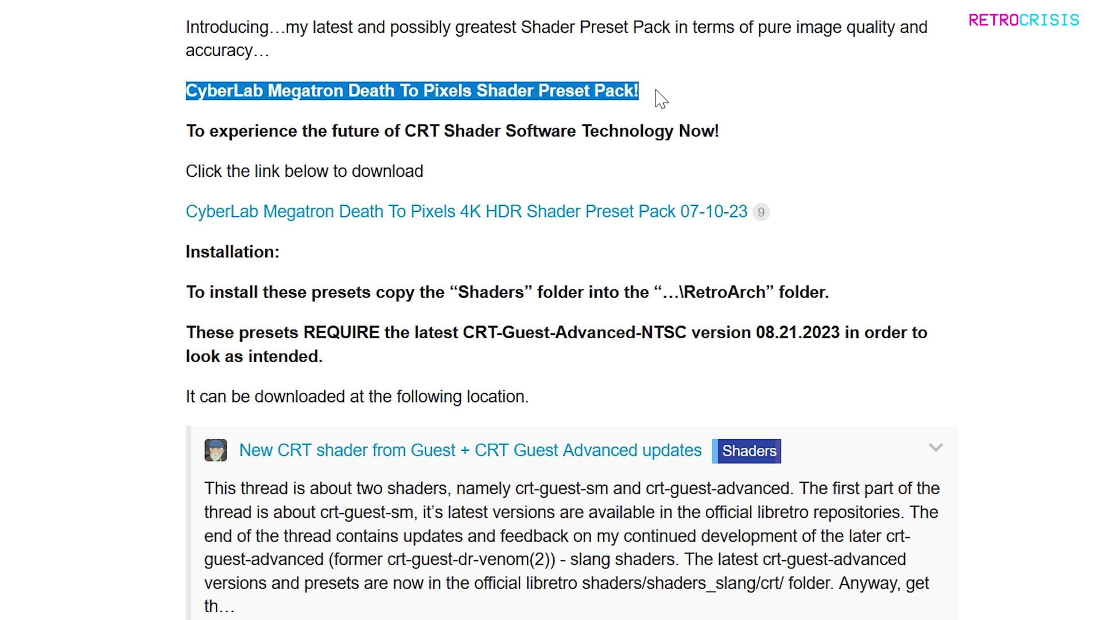
left_click(647, 209)
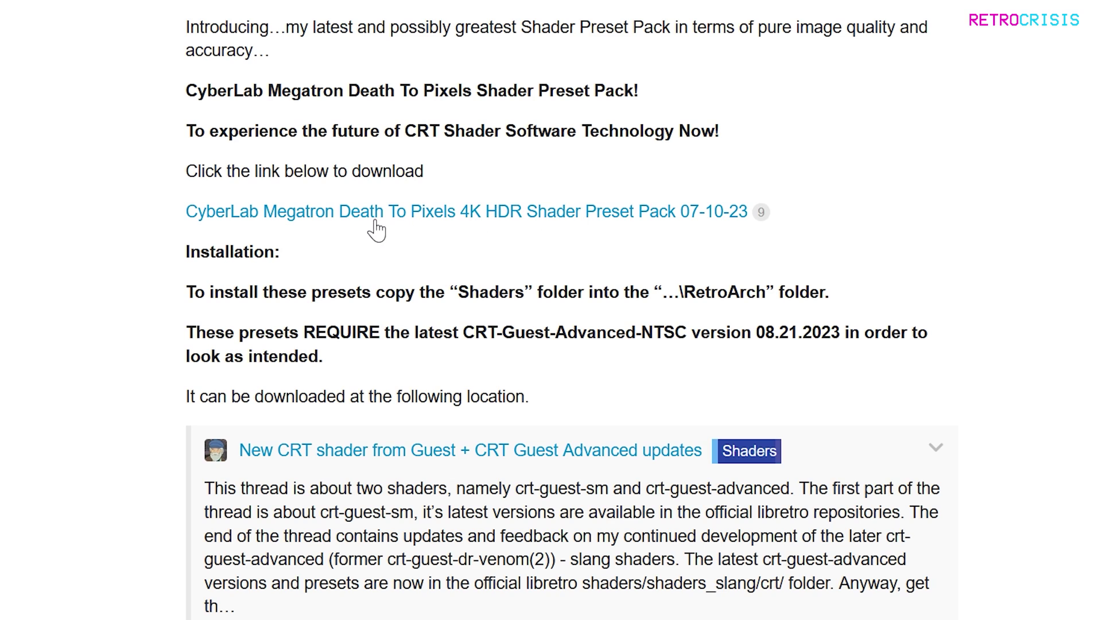
right_click(483, 222)
left_click(521, 238)
Open the linked CRT Guest Advanced updates thread and download its newest version, crt-guest-advanced-2023-08-21-release1.zip.
right_click(484, 451)
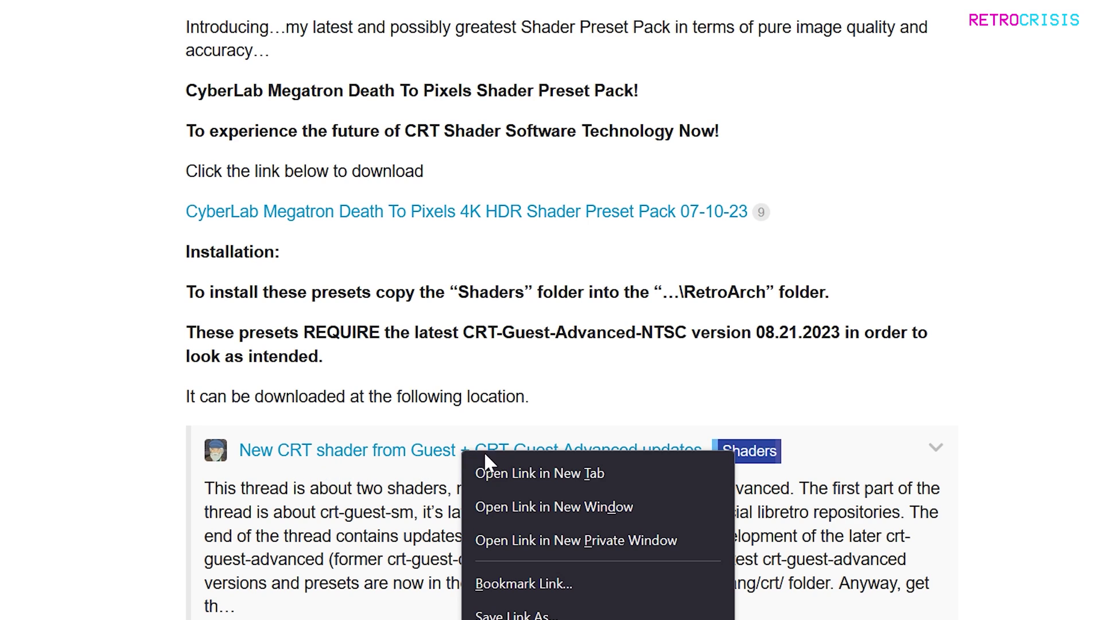
left_click(504, 466)
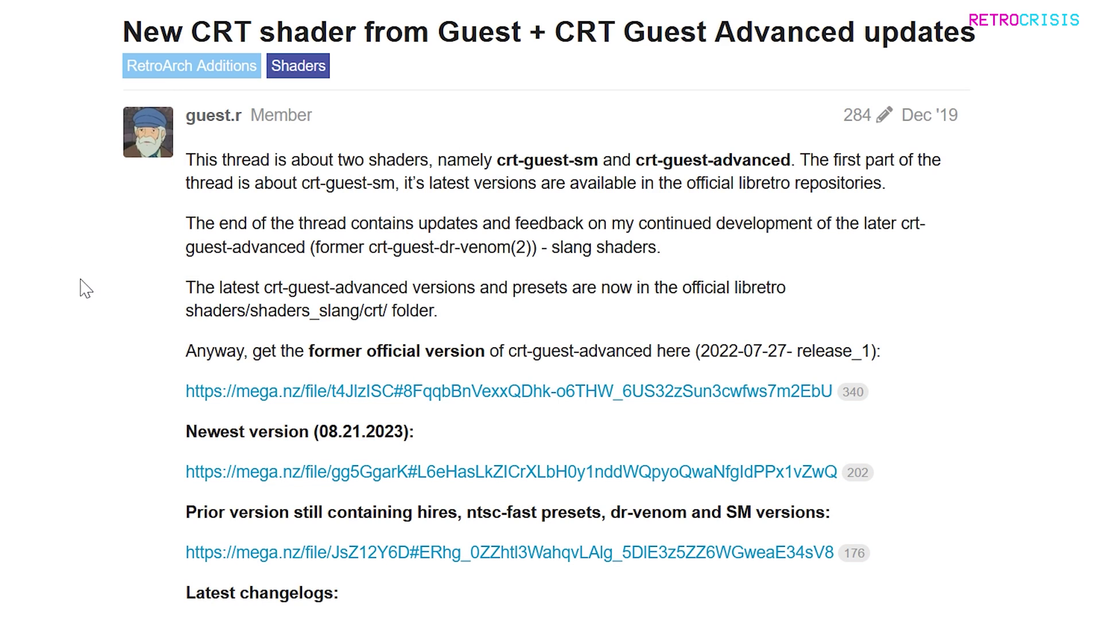
left_click_drag(190, 433, 457, 447)
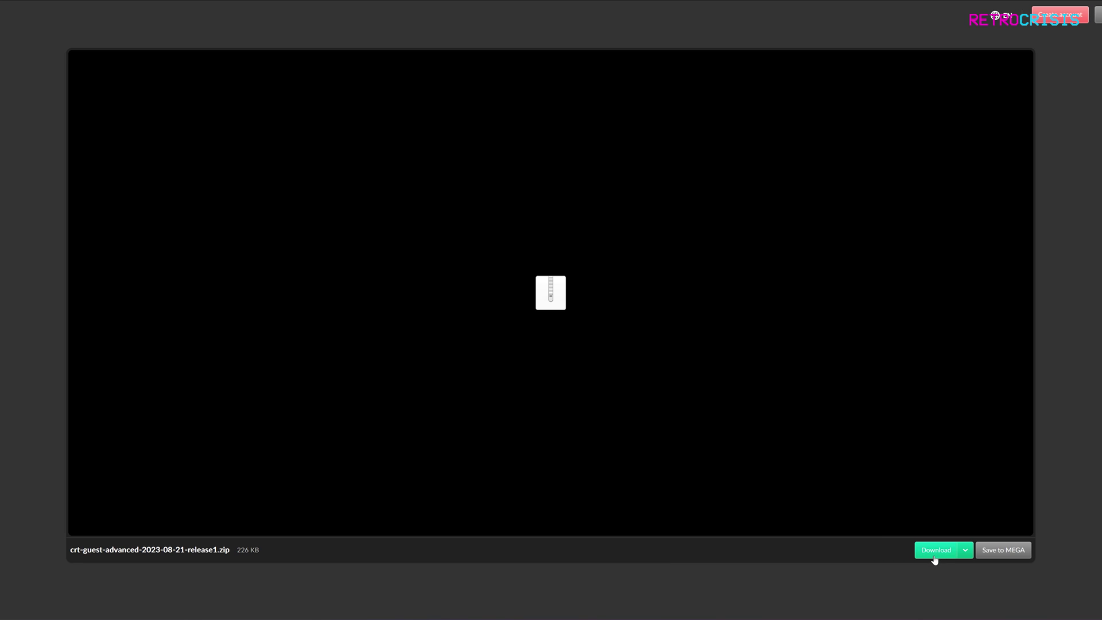
left_click(933, 554)
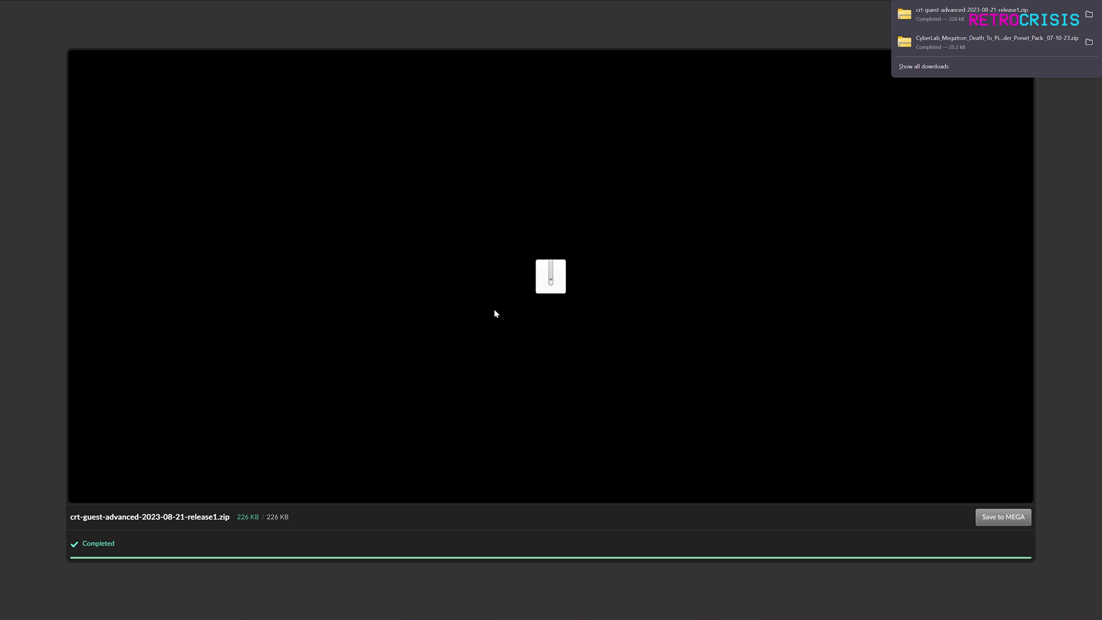
Extract both downloaded zip archives into their own separate folders with 7-Zip and delete the original zips.
left_click_drag(617, 302, 116, 140)
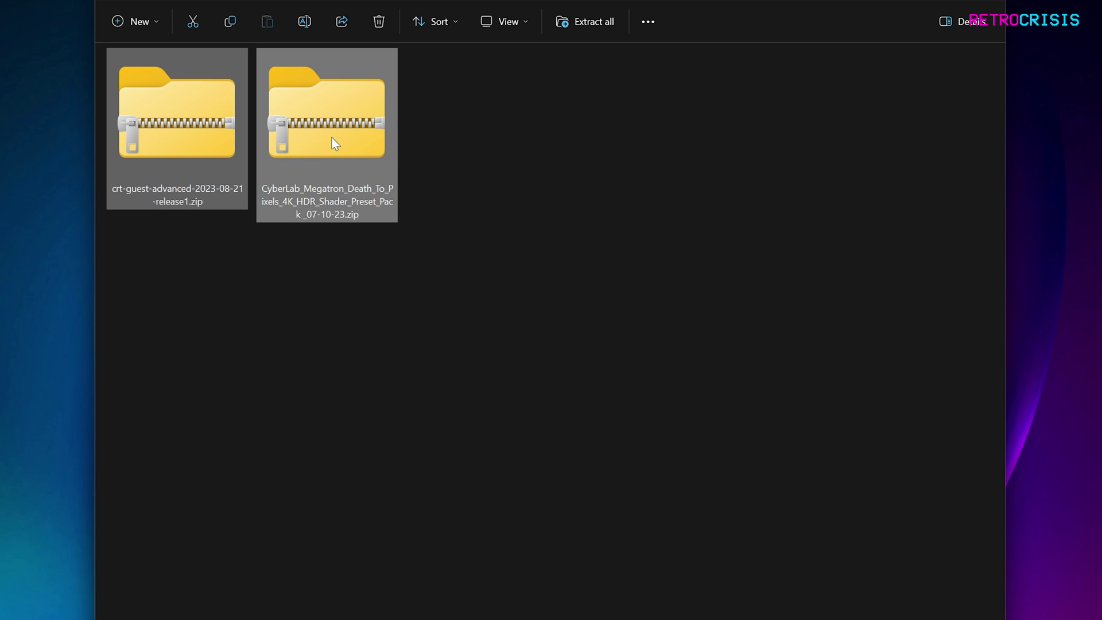
left_click_drag(335, 144, 503, 181)
mouse_move(503, 180)
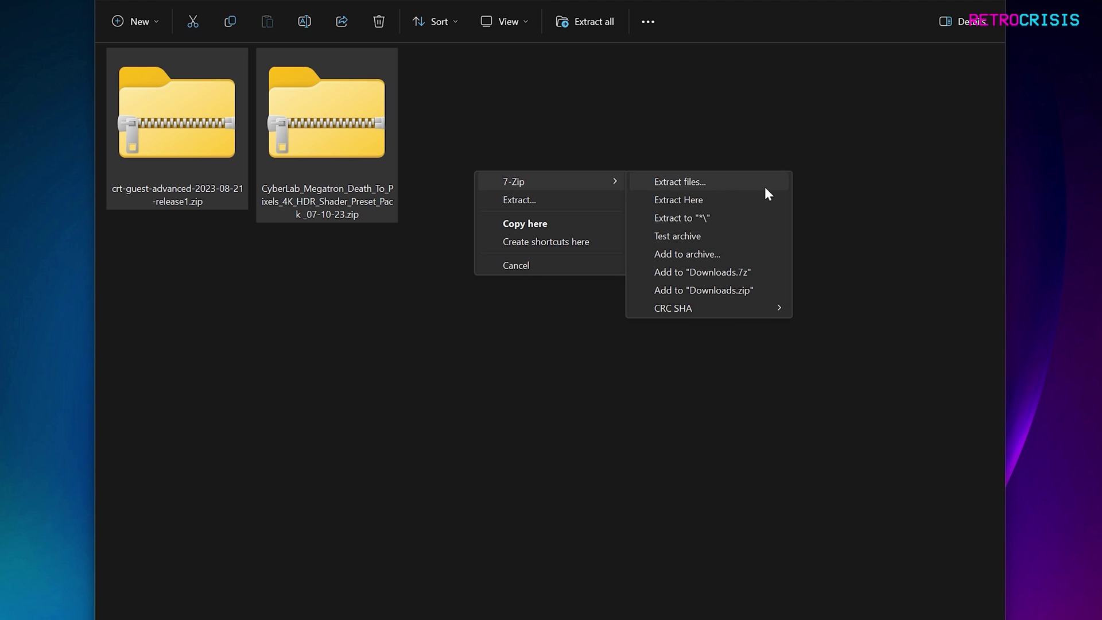
left_click(705, 216)
left_click_drag(715, 270, 475, 123)
key("Delete")
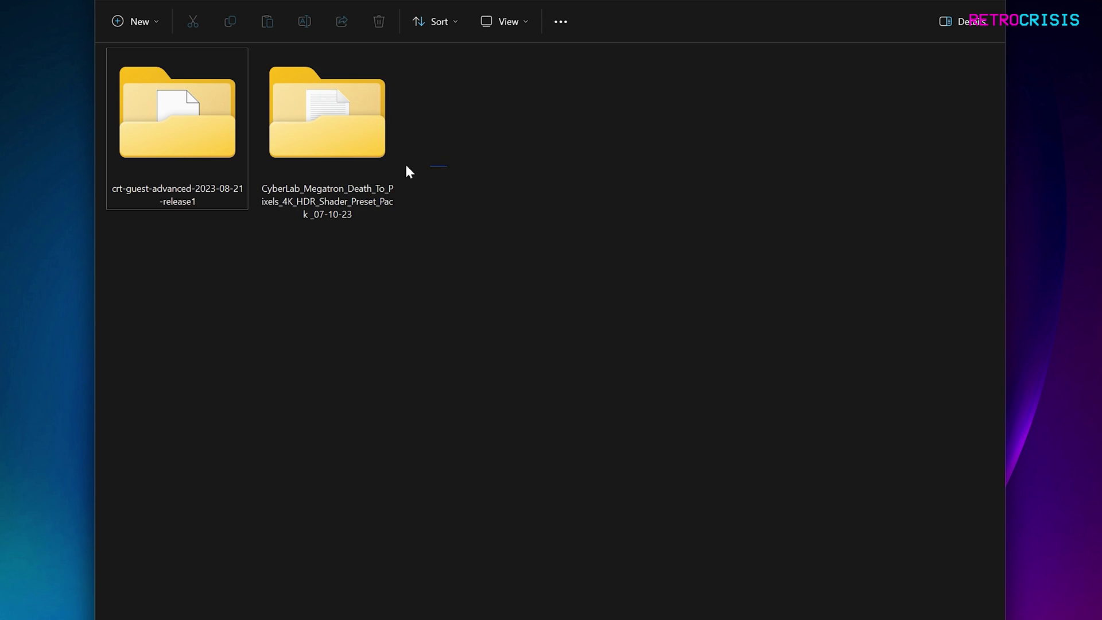
left_click_drag(446, 167, 209, 111)
left_click(371, 369)
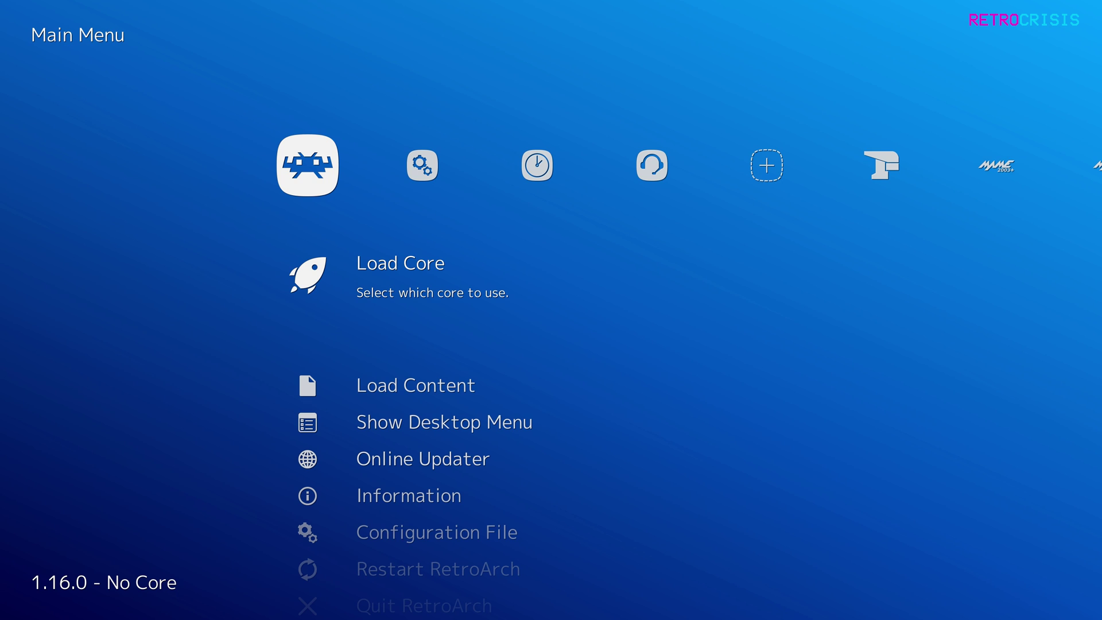
In RetroArch, open the Output section of the Video settings to check the video driver.
key("Right")
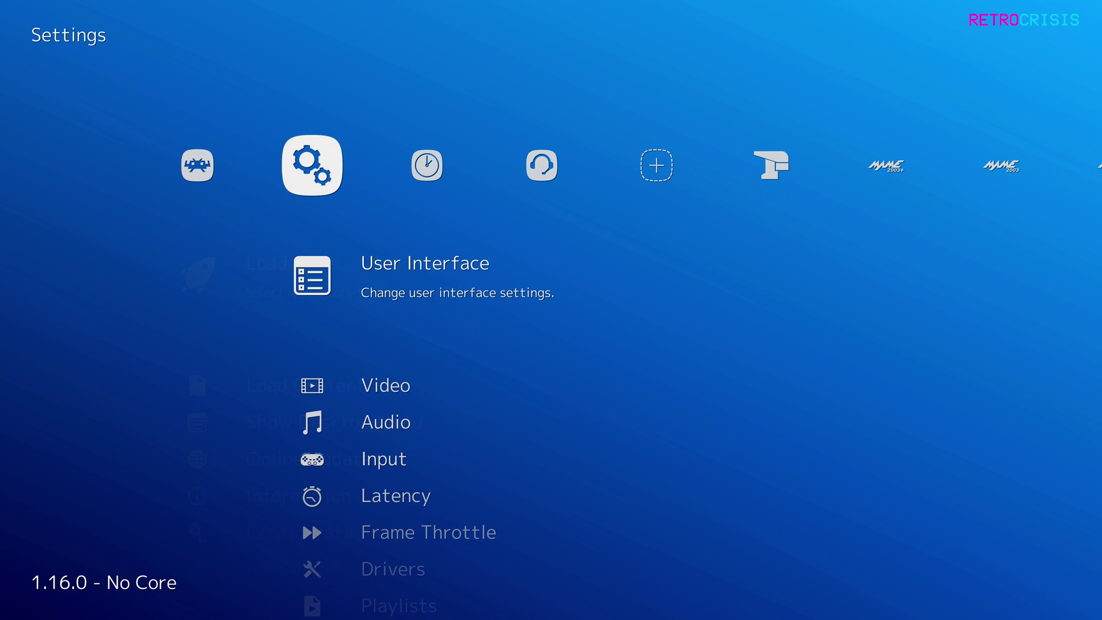
key("Down")
key("Return")
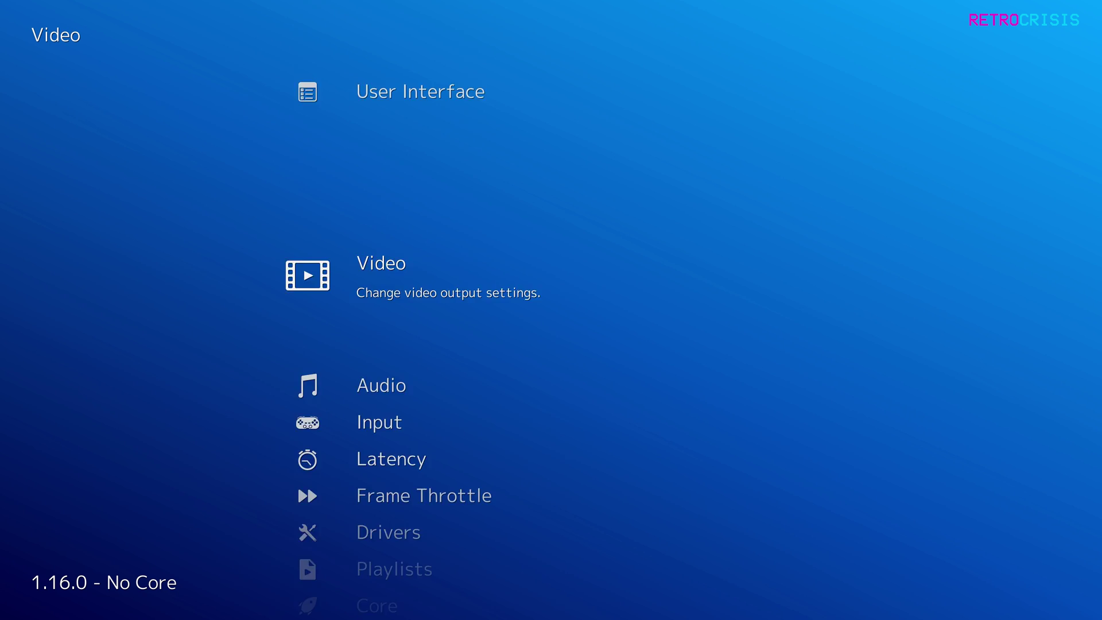
key("Return")
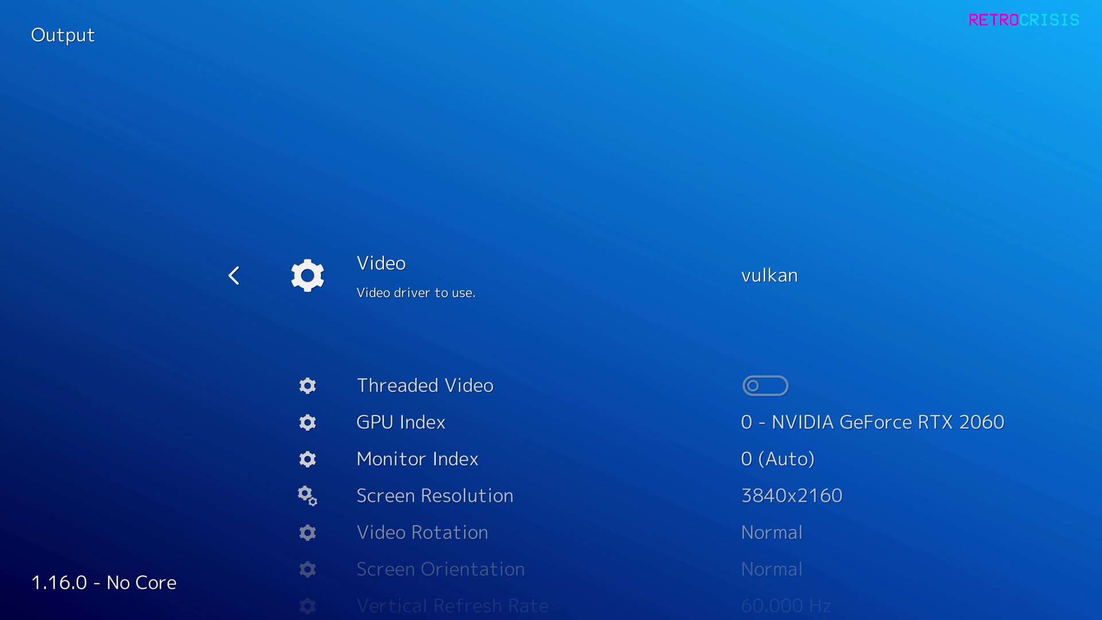
Leave the Output section and open the HDR section of the Video settings to check the Enable HDR option.
key("BackSpace")
key("Down")
key("Down")
key("Down")
key("Down")
key("Down")
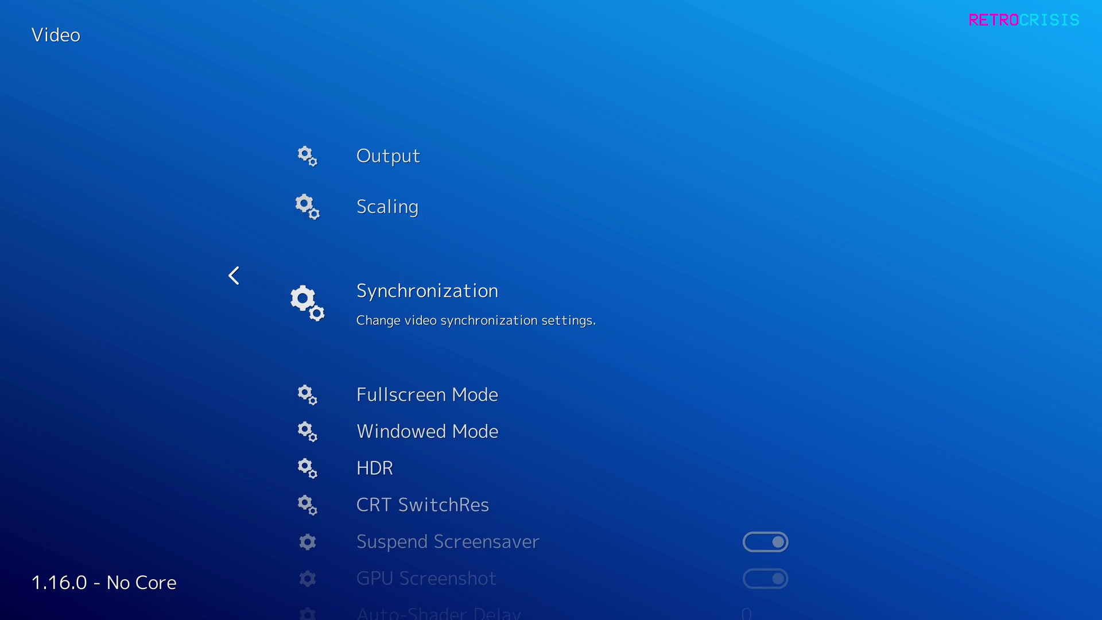
key("Return")
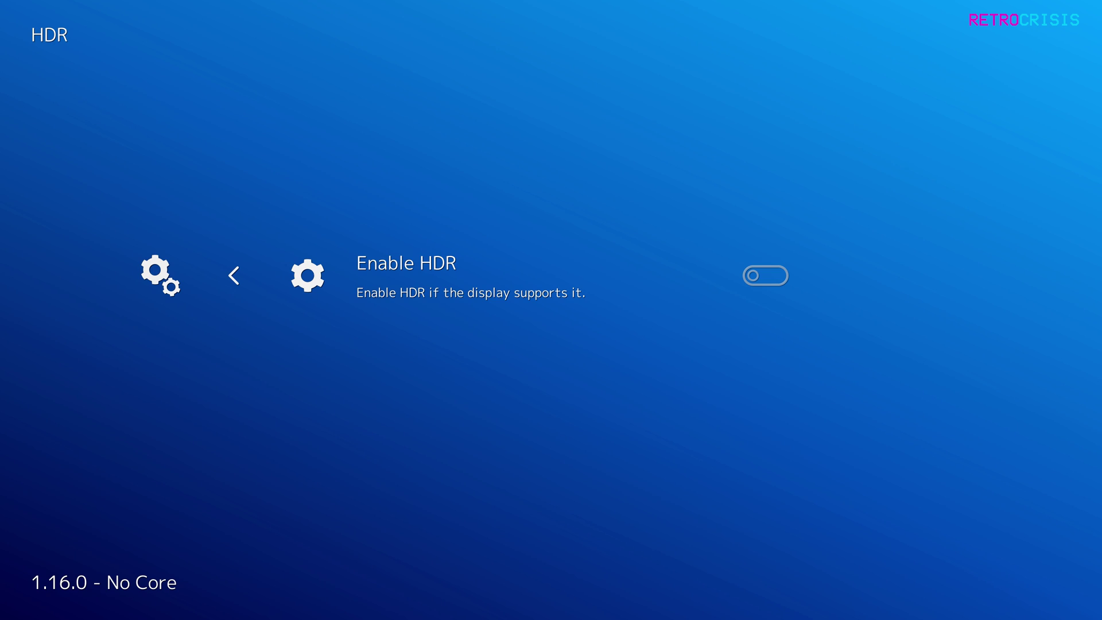
Return to the main menu and run Update Slang Shaders from the Online Updater.
key("BackSpace")
key("BackSpace")
key("Left")
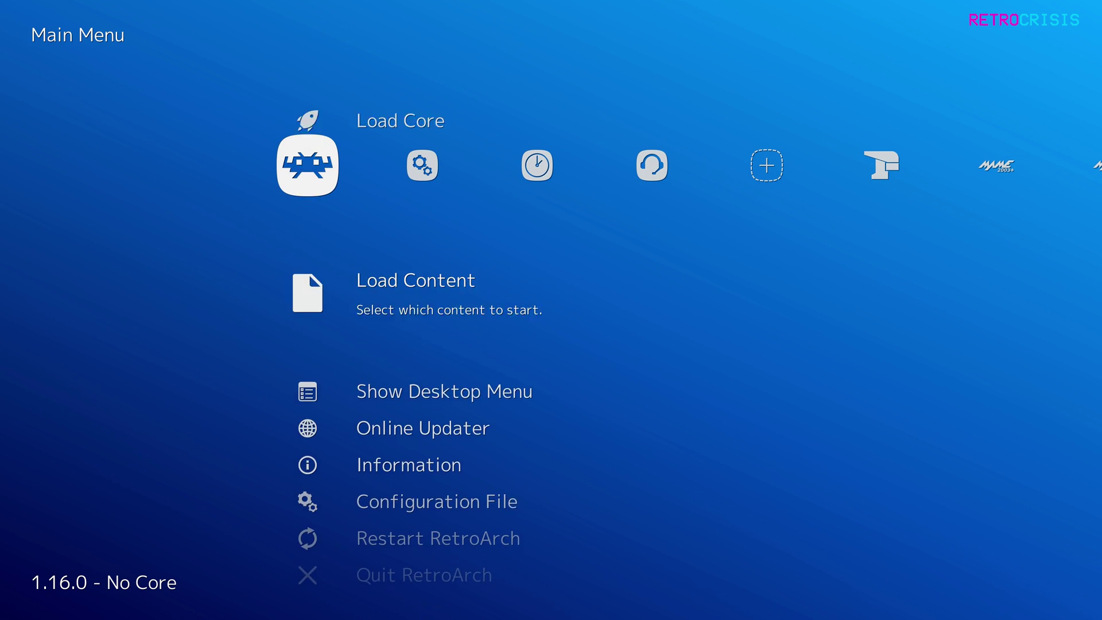
key("Down")
key("Down")
key("Return")
key("Down")
key("Down")
key("Down")
key("Down")
key("Down")
key("Down")
key("Down")
key("Down")
key("Down")
key("Down")
key("Down")
key("Down")
key("Down")
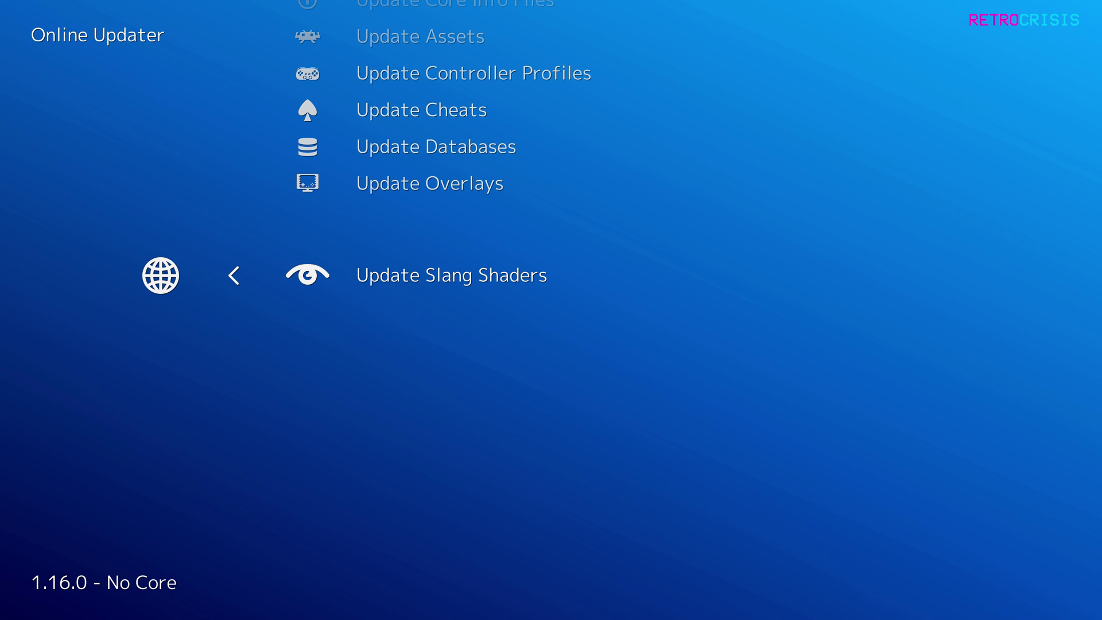
key("Return")
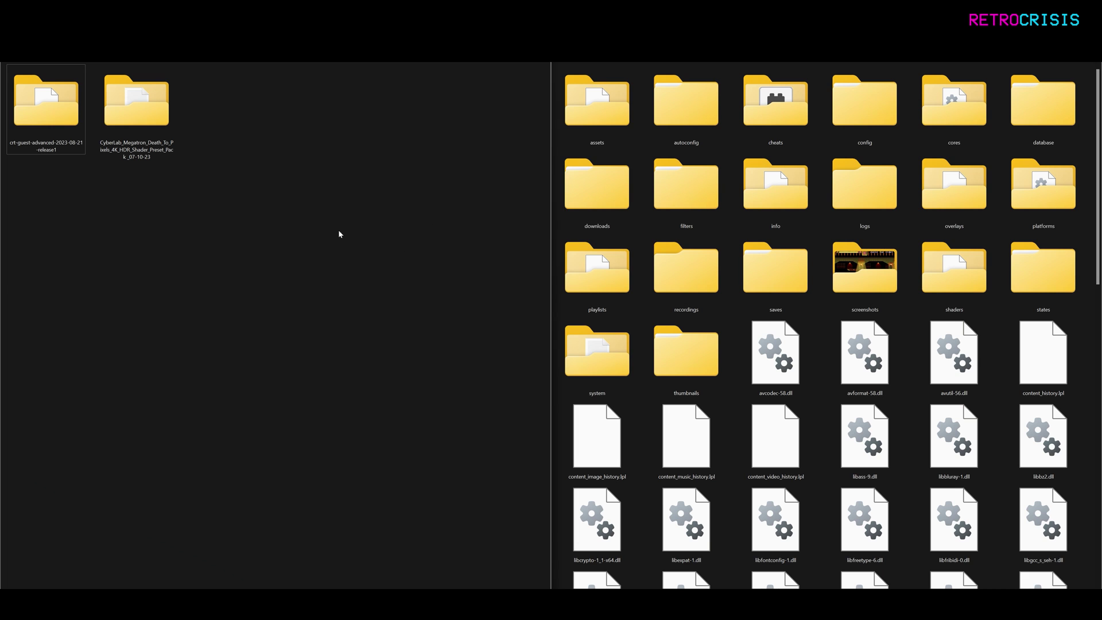
Move the CyberLab Megatron pack's shaders folder into the RetroArch folder, replacing the existing files, and delete the emptied pack folder.
left_click_drag(331, 227, 48, 114)
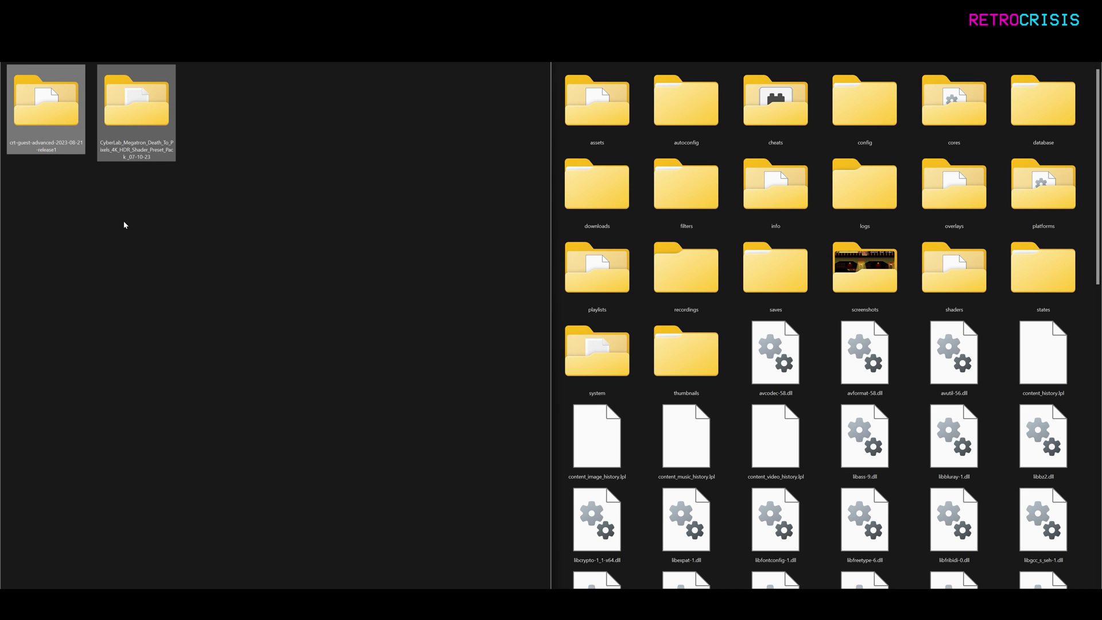
left_click(124, 225)
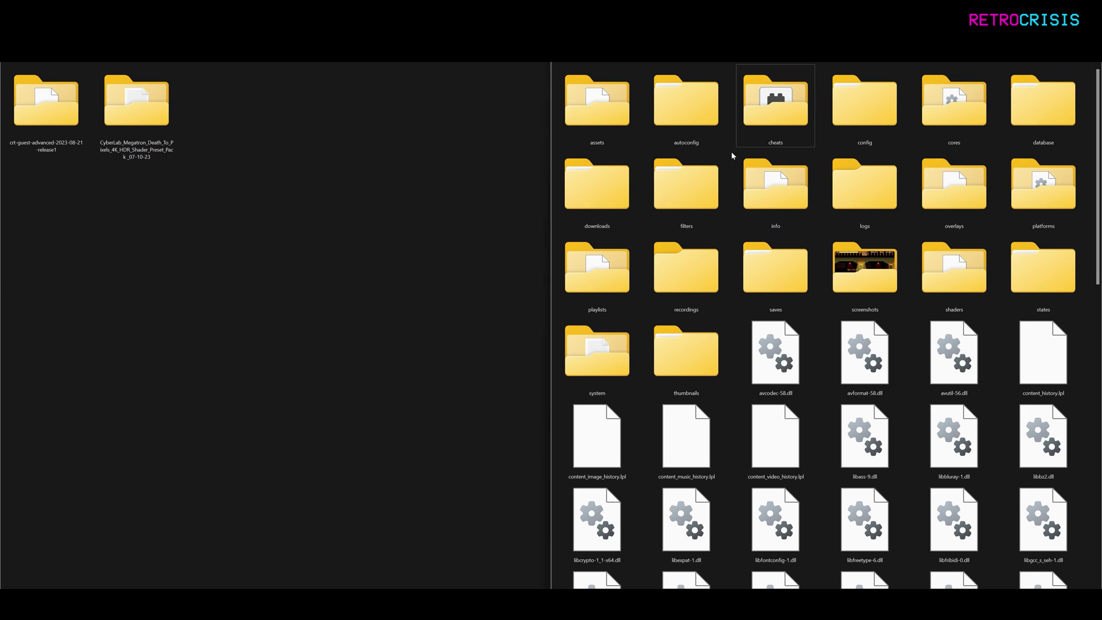
double_click(139, 101)
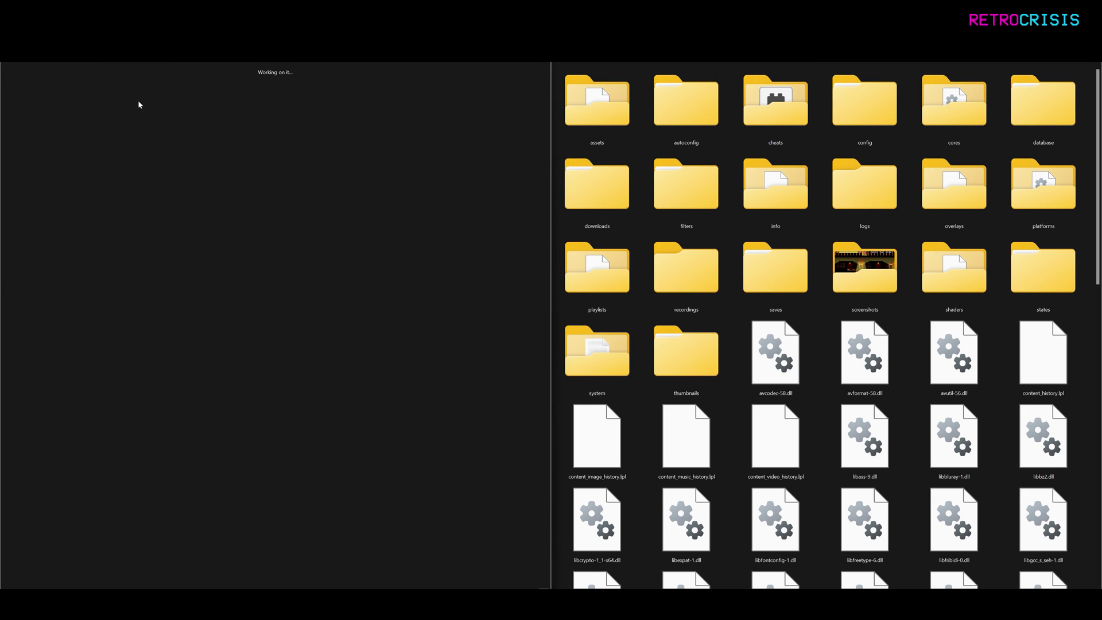
double_click(56, 91)
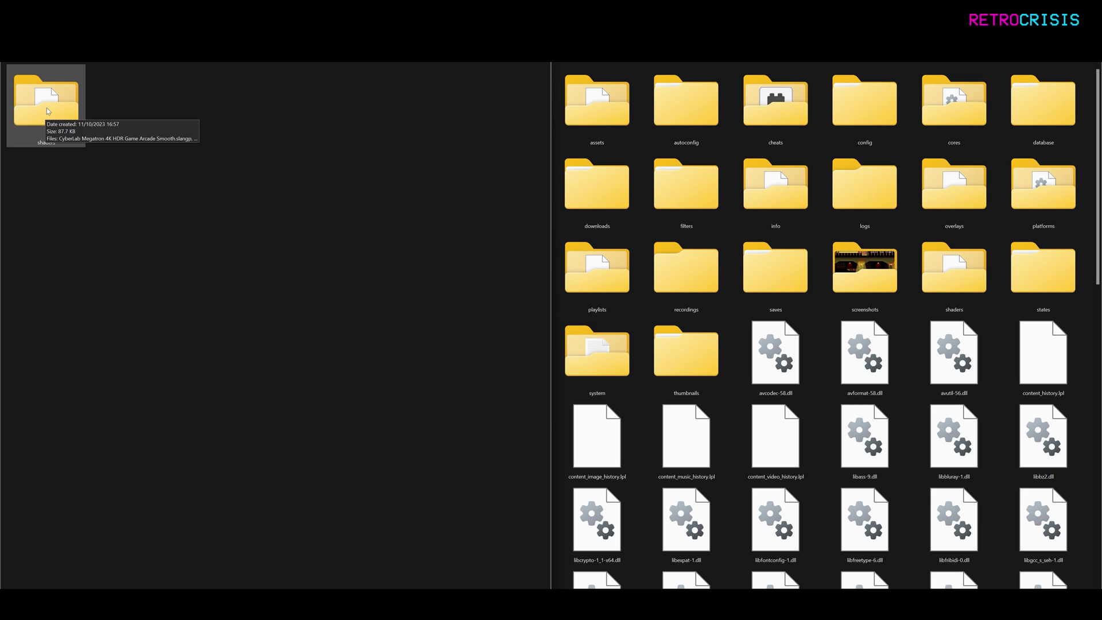
left_click_drag(85, 170, 831, 403)
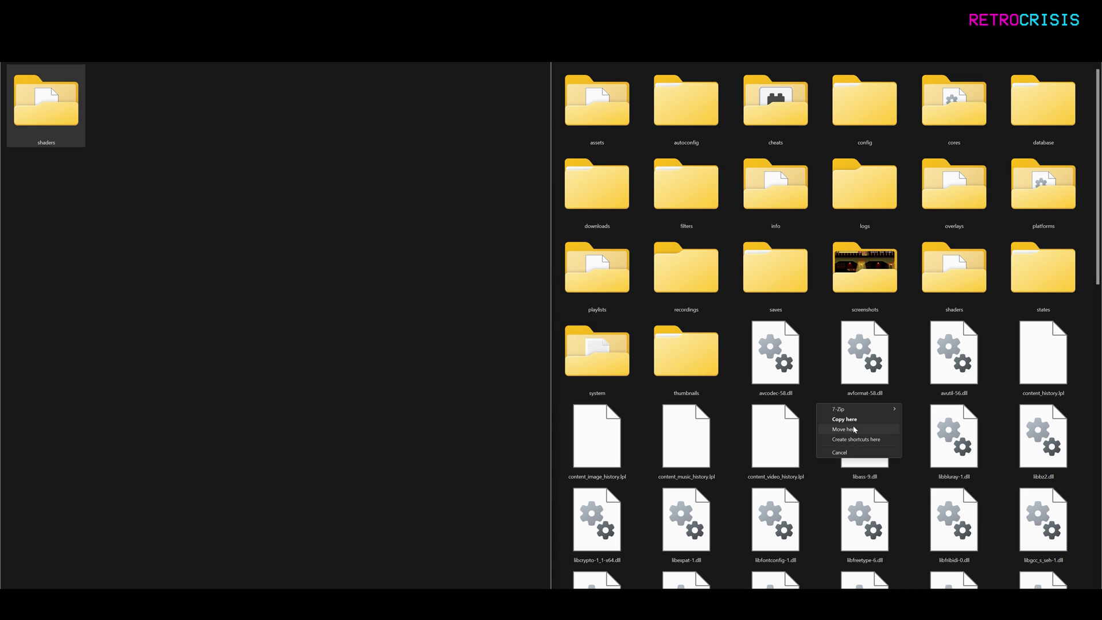
left_click(855, 430)
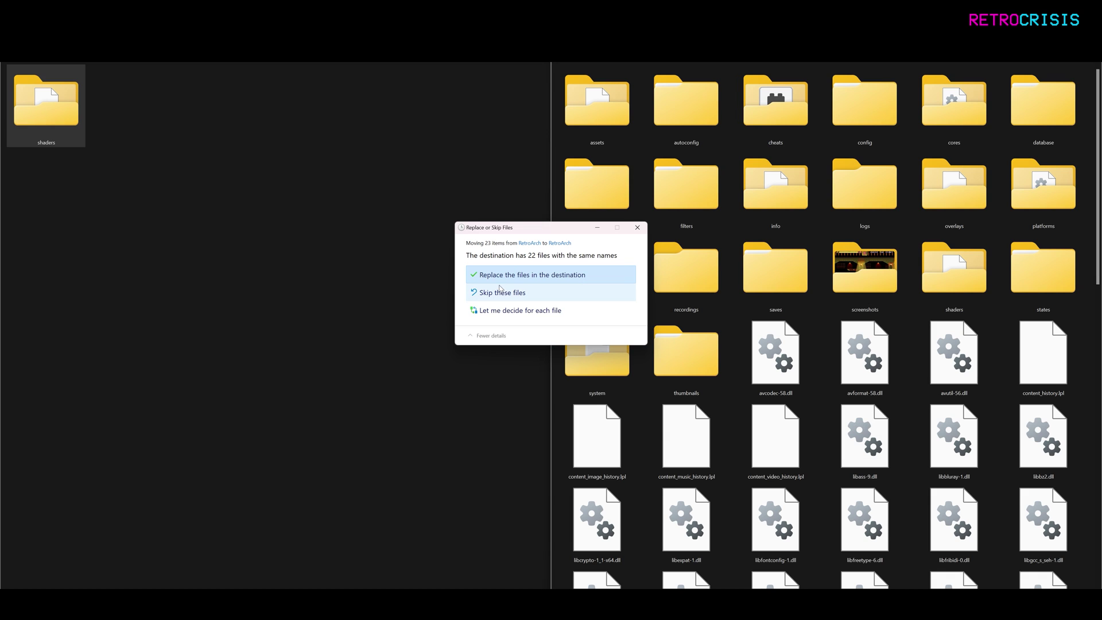
left_click(501, 275)
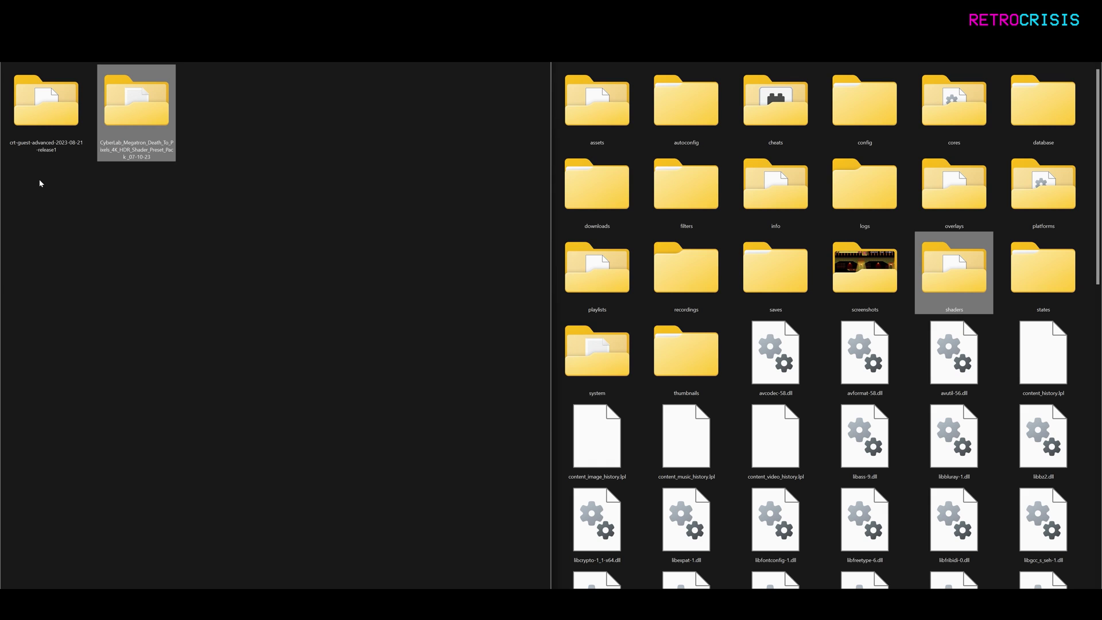
left_click_drag(117, 190, 159, 121)
key("Delete")
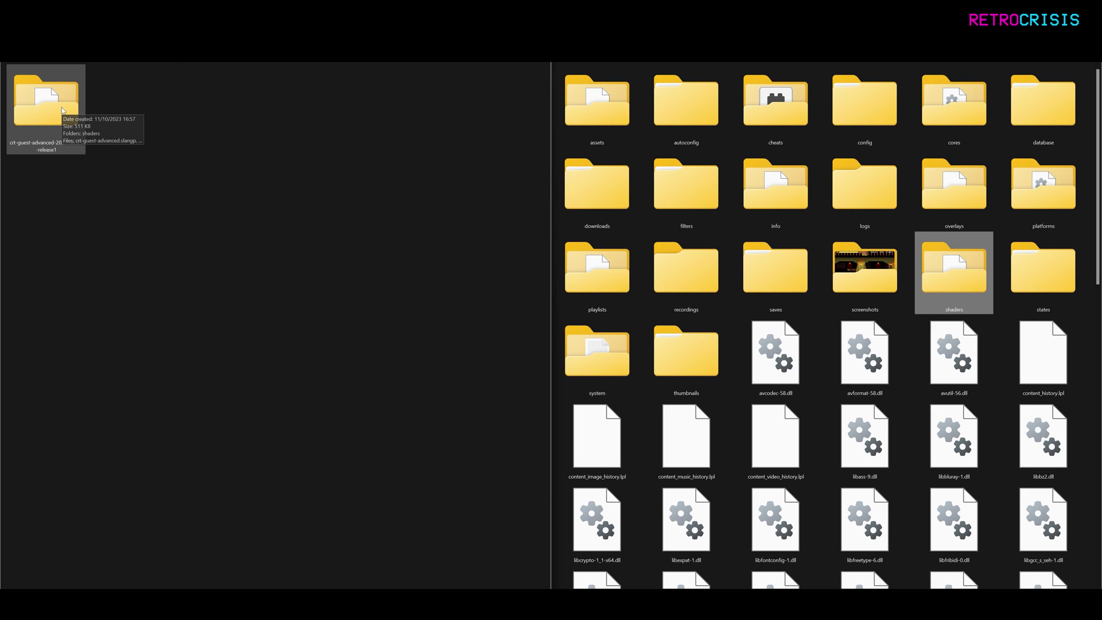
Open the extracted crt-guest-advanced-2023-08-21-release1 folder and RetroArch's shaders\shaders_slang\crt folder side by side.
double_click(62, 108)
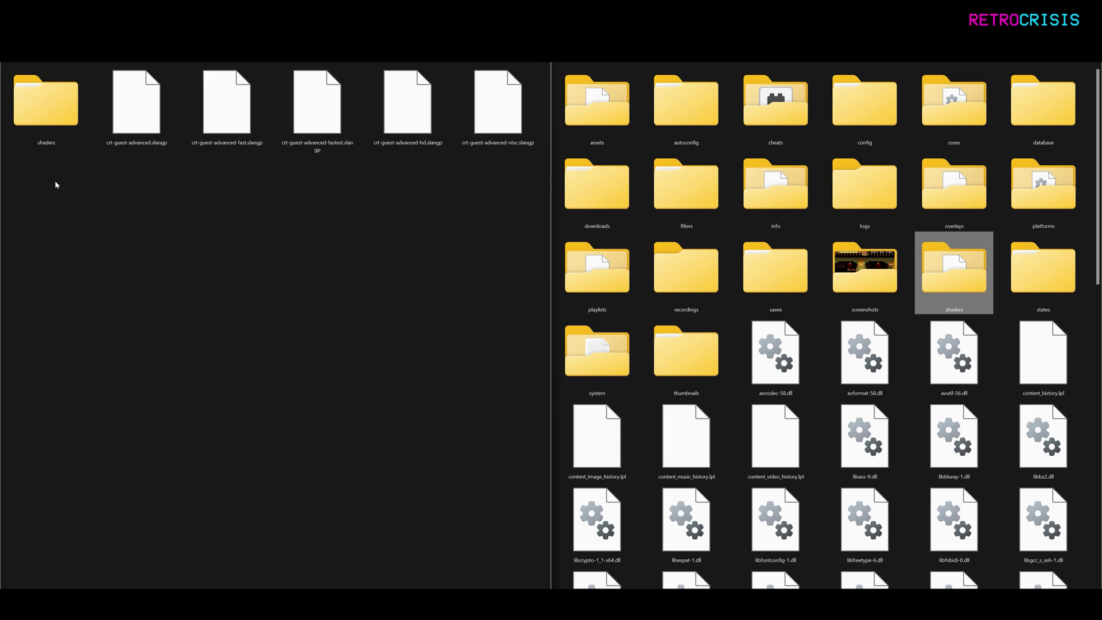
left_click_drag(33, 190, 76, 110)
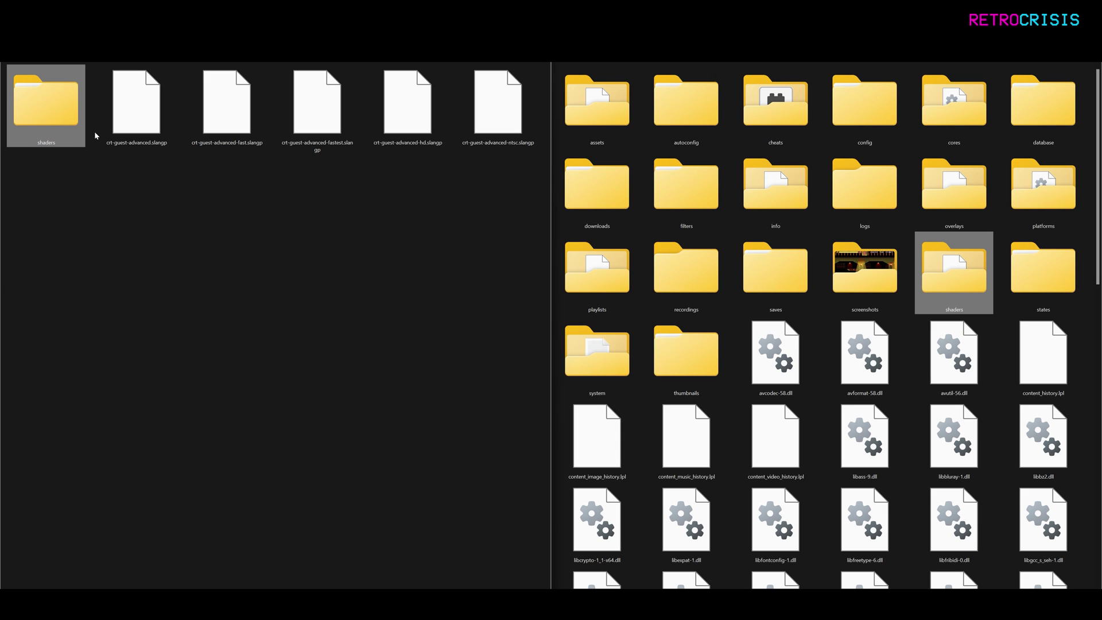
left_click_drag(145, 196, 507, 87)
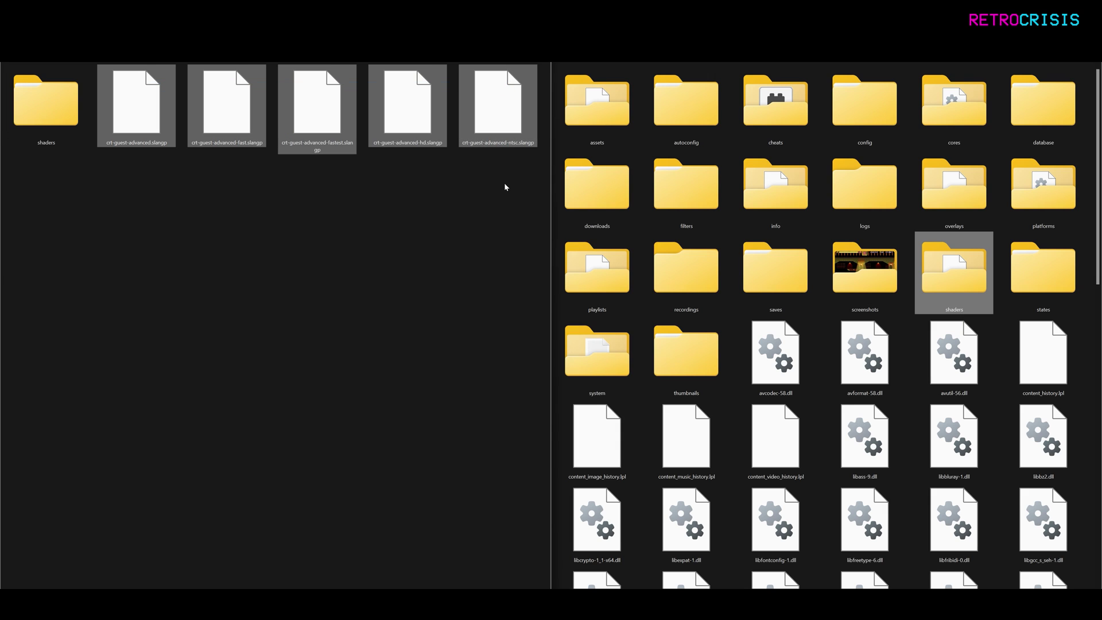
left_click(504, 185)
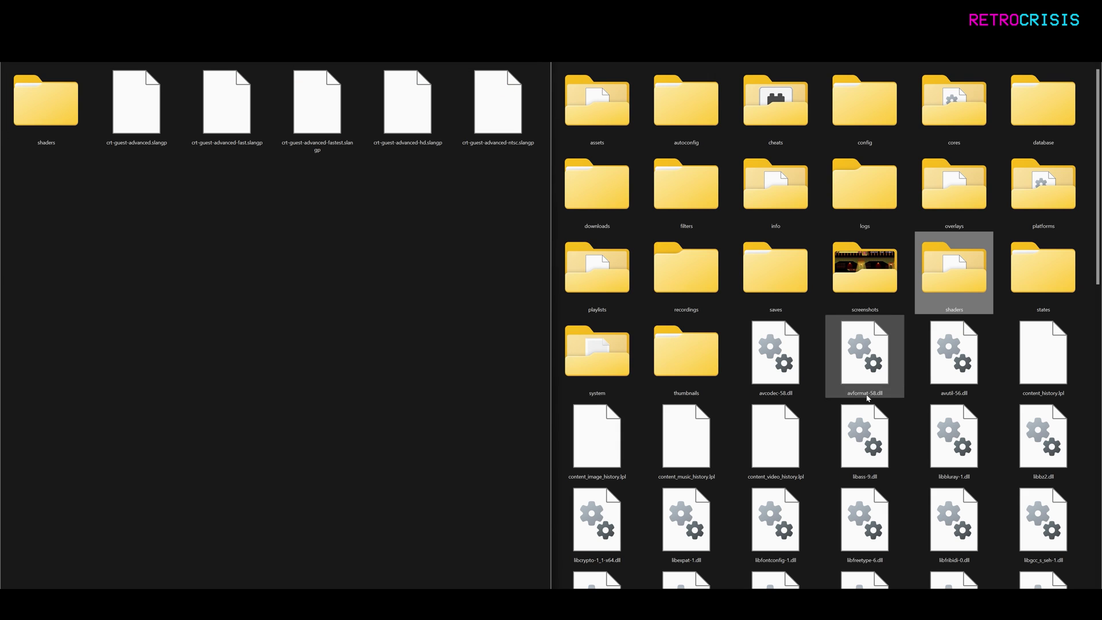
double_click(954, 283)
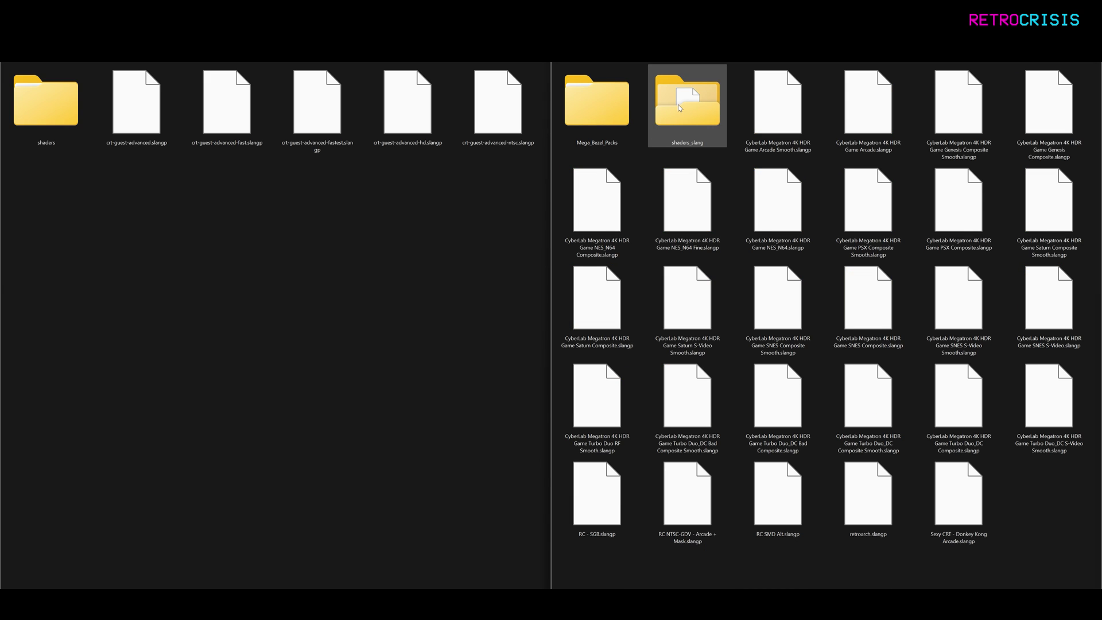
double_click(680, 108)
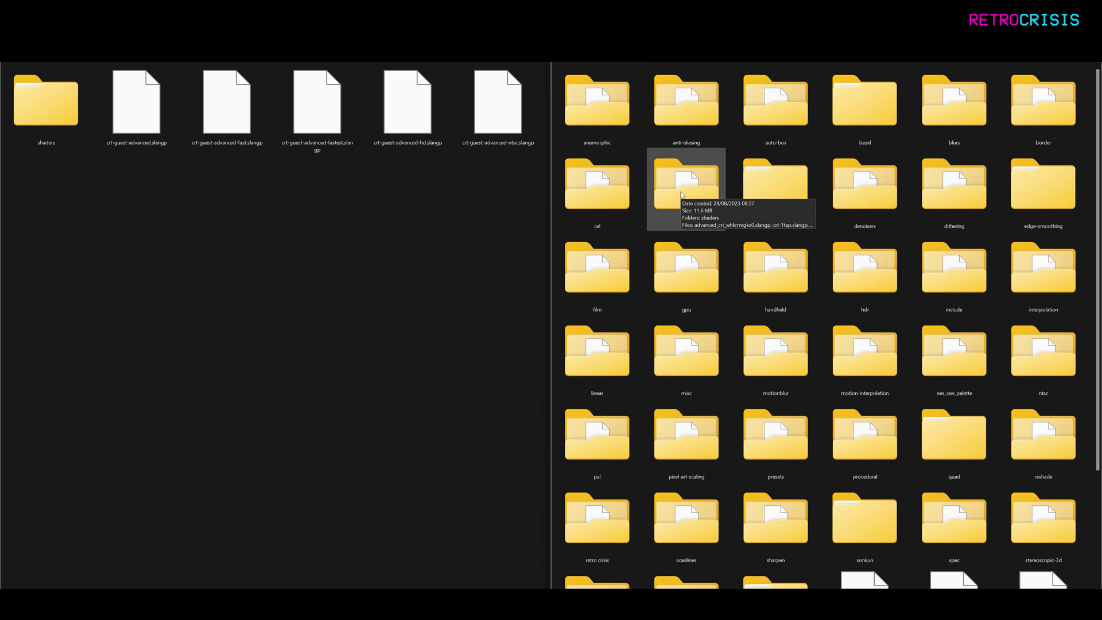
double_click(681, 195)
Move the shaders folder and all crt-guest-advanced .slangp presets into the crt folder, replacing the files in the destination.
left_click_drag(518, 185, 65, 100)
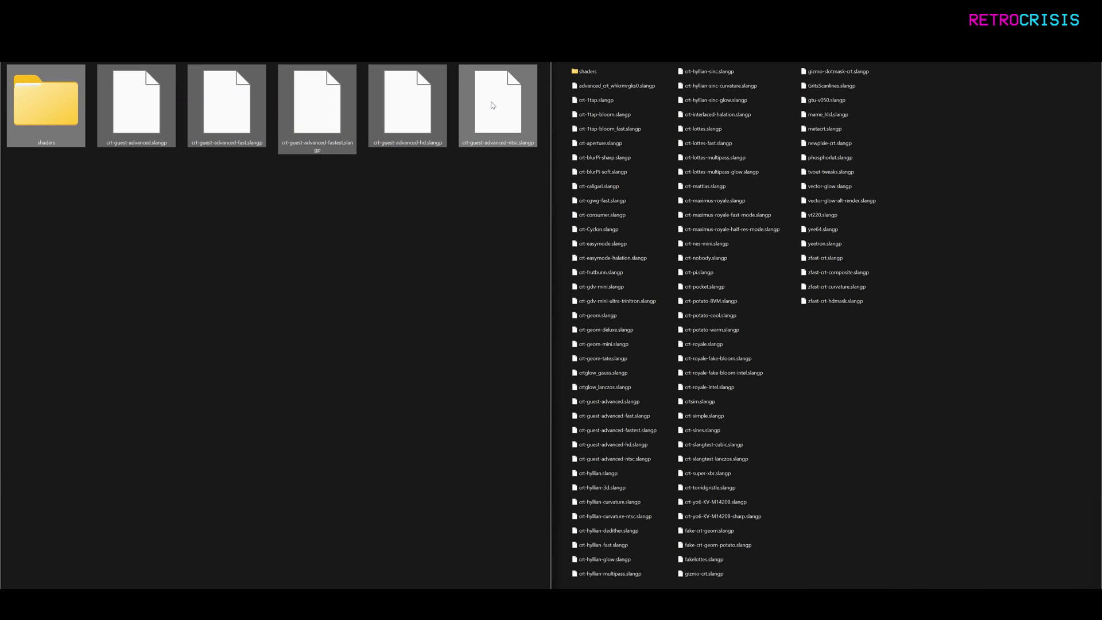
left_click_drag(489, 103, 884, 367)
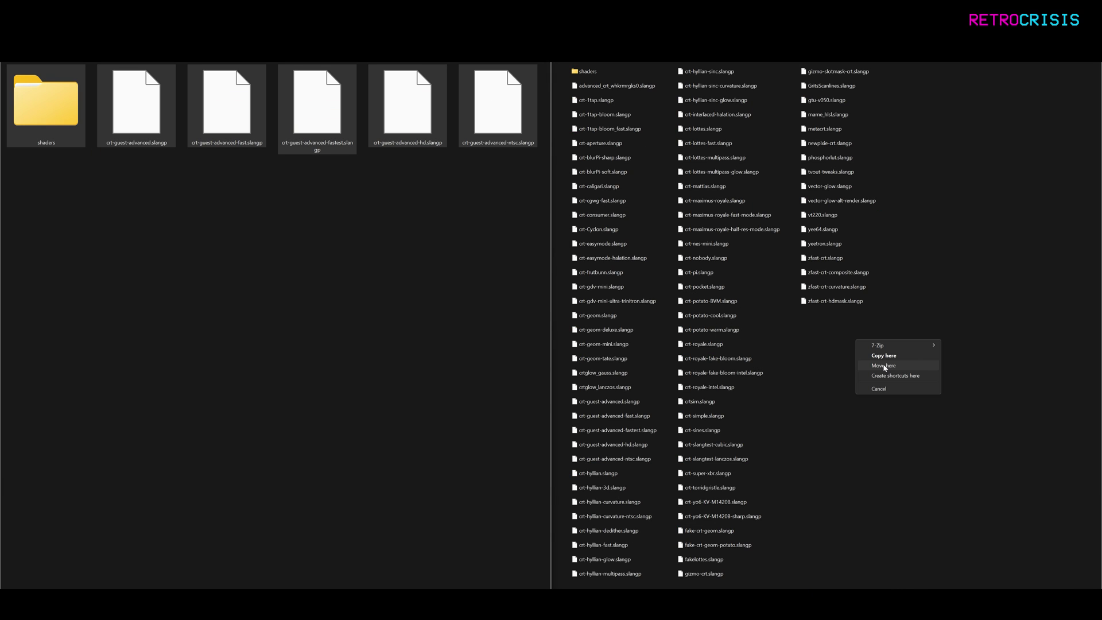
left_click(883, 366)
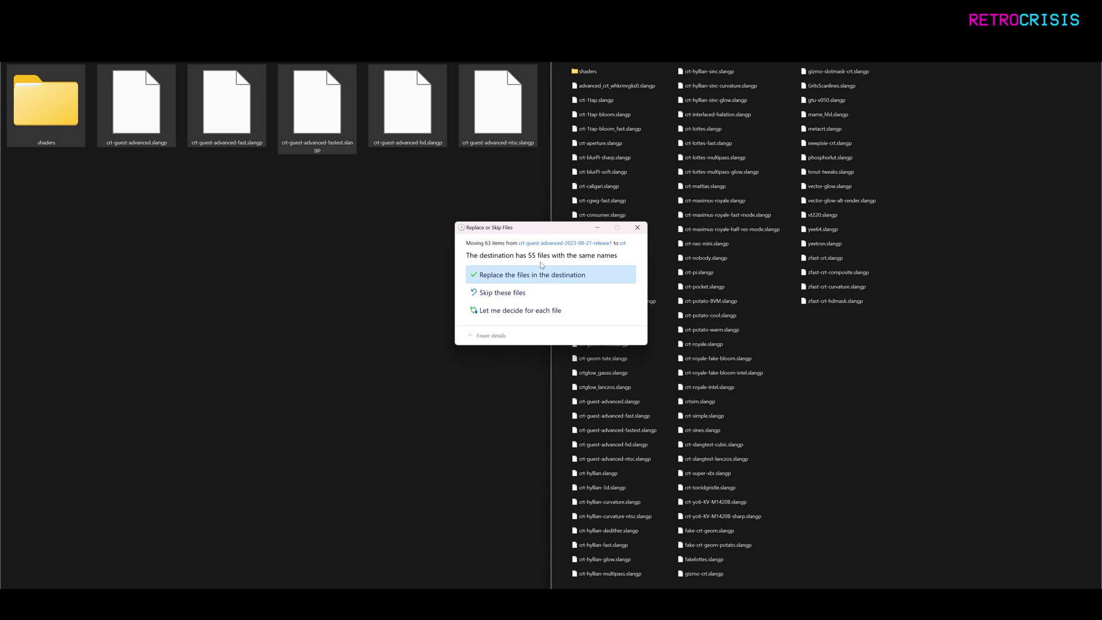
left_click(597, 279)
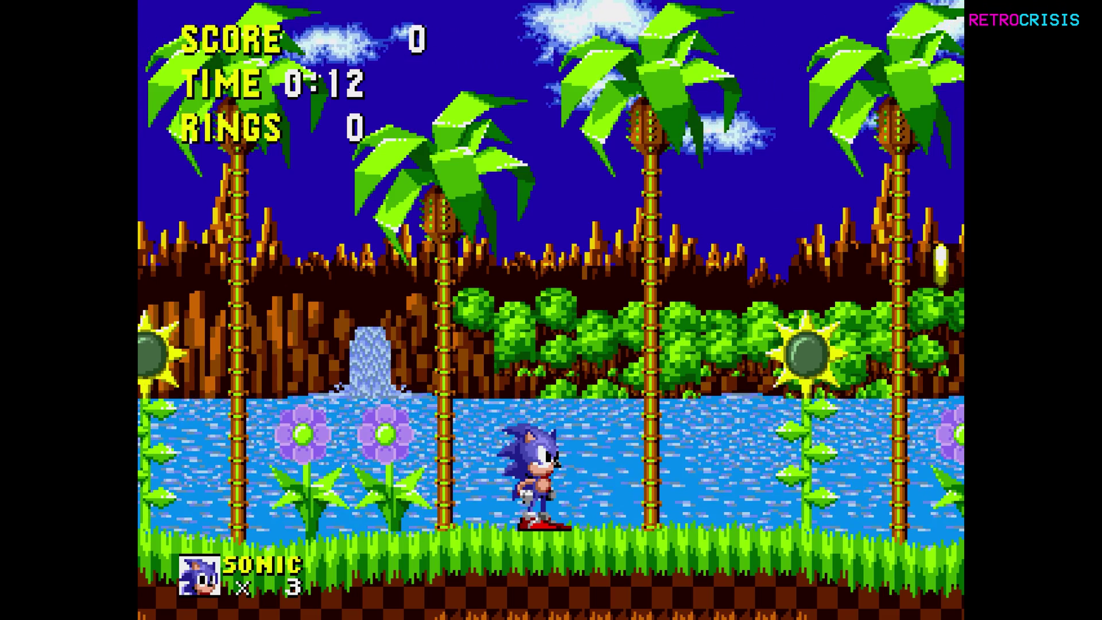
In RetroArch, open the Shaders settings for the running Sonic The Hedgehog game.
key("F1")
key("Down")
key("Down")
key("Down")
key("Down")
key("Down")
key("Down")
key("Down")
key("Down")
key("Down")
key("Down")
key("Down")
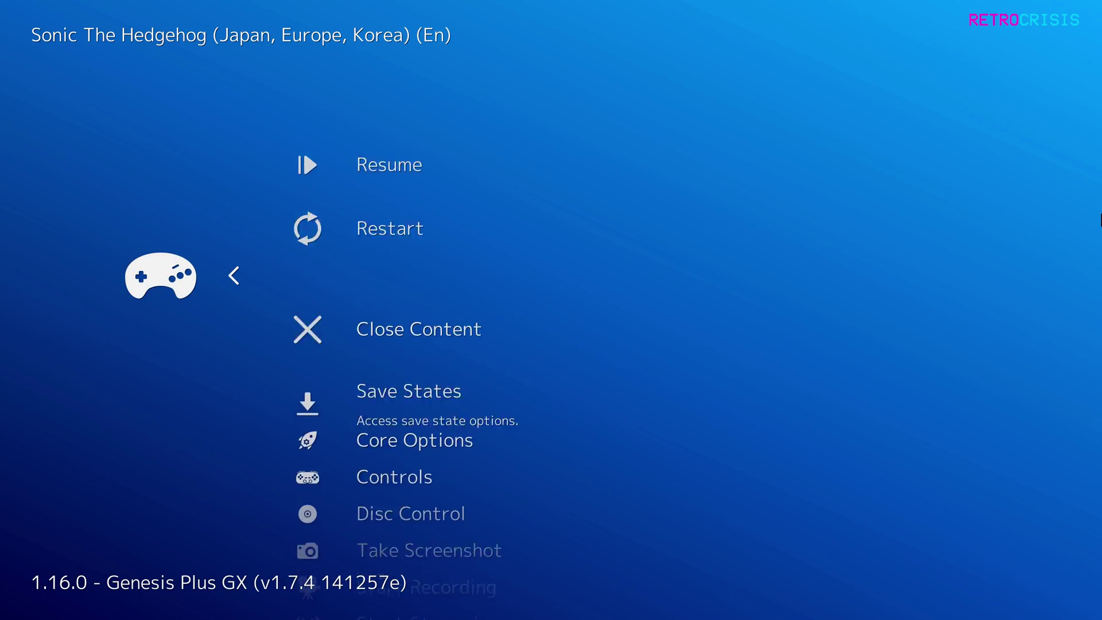
key("Down")
key("Down")
key("Down")
key("Down")
key("Return")
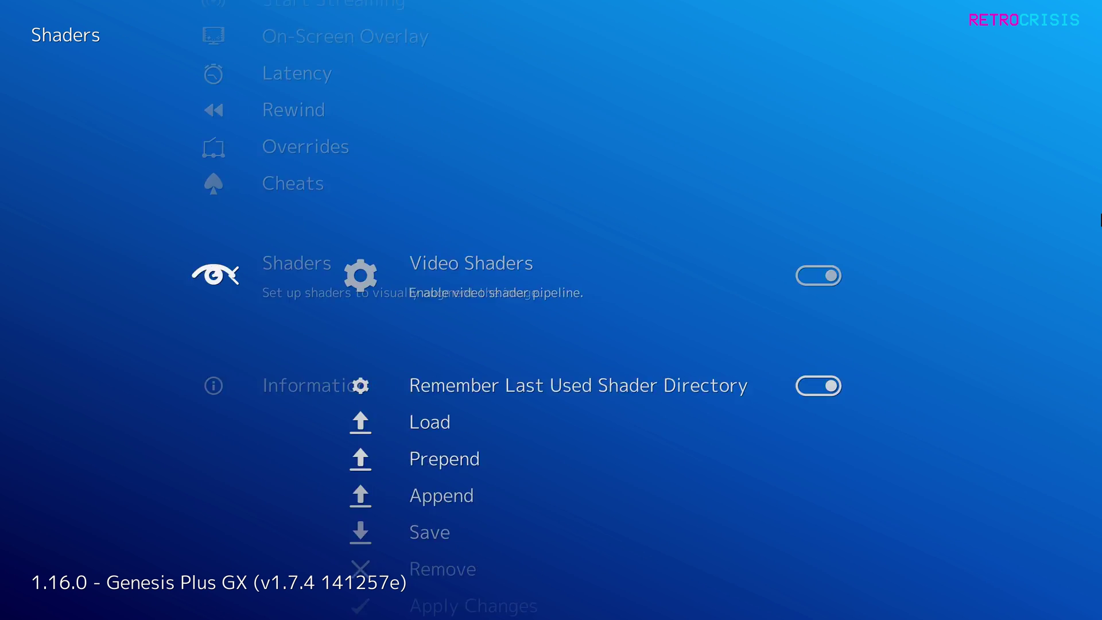
Load the CyberLab Megatron 4K HDR Game Genesis Composite shader preset from the shaders folder and return to the game.
key("Down")
key("Down")
key("Return")
key("Down")
key("Down")
key("Down")
key("Down")
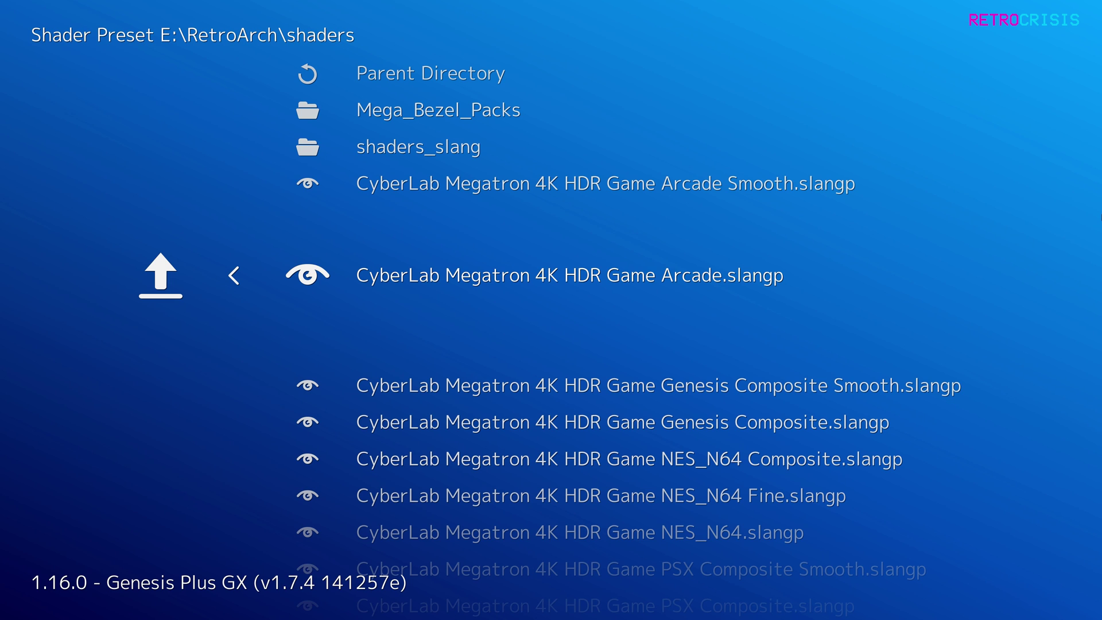
key("Down")
key("Down")
key("Down")
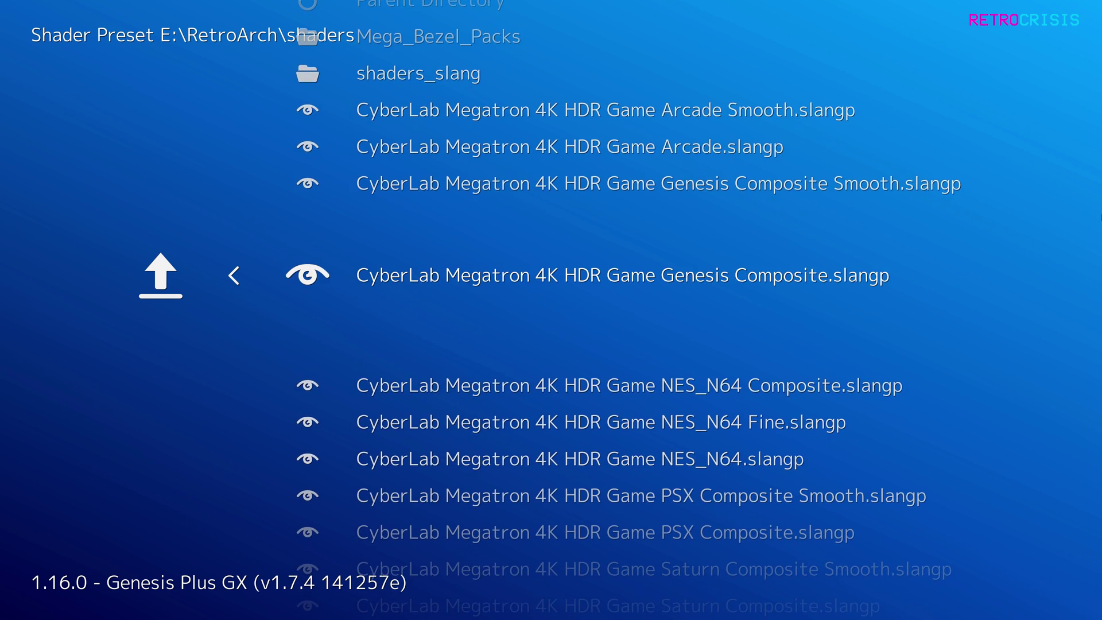
key("Up")
key("Return")
key("F1")
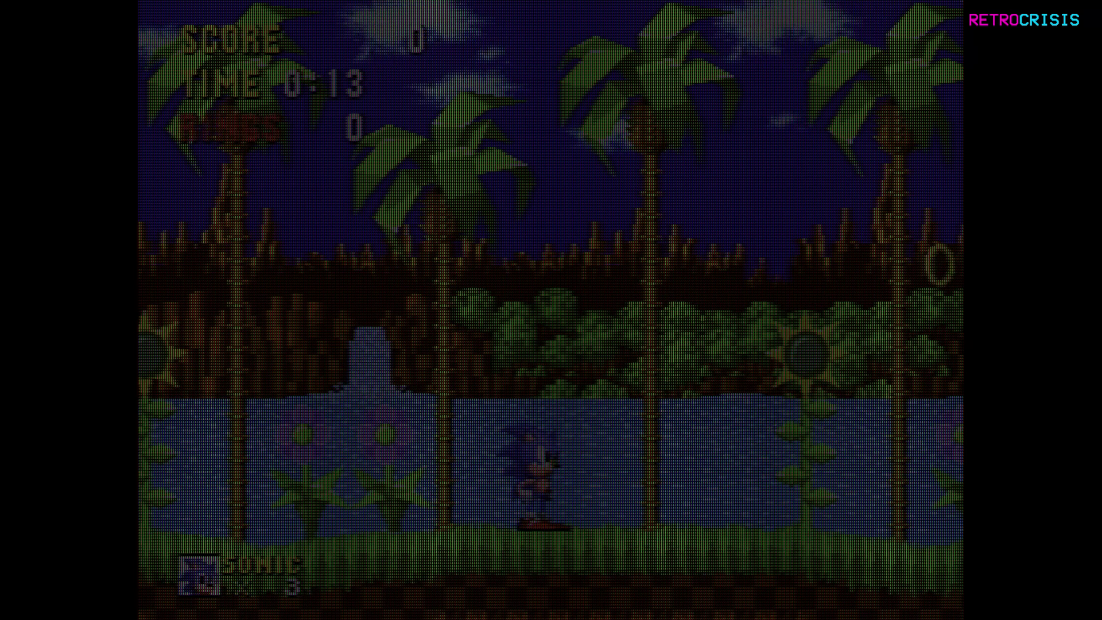